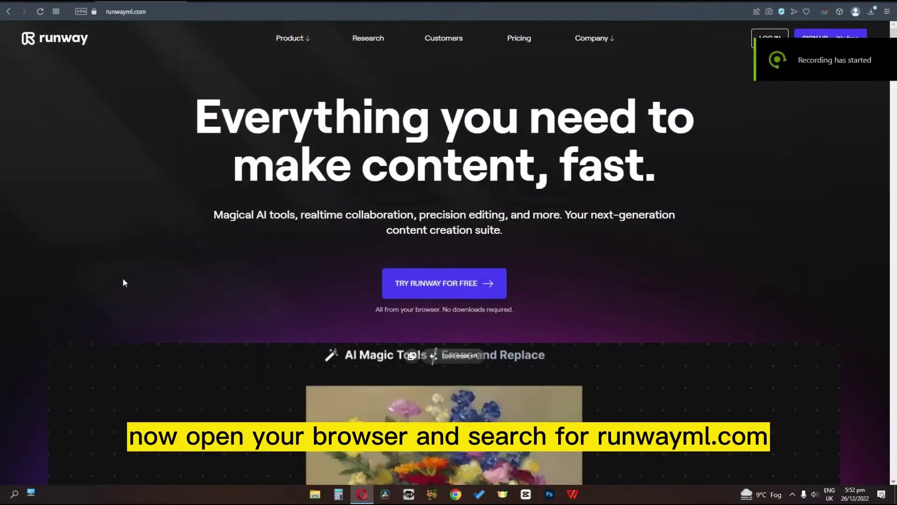
Step: Scroll down and back up through the runwayml.com homepage
scroll(284, 128, down, 6)
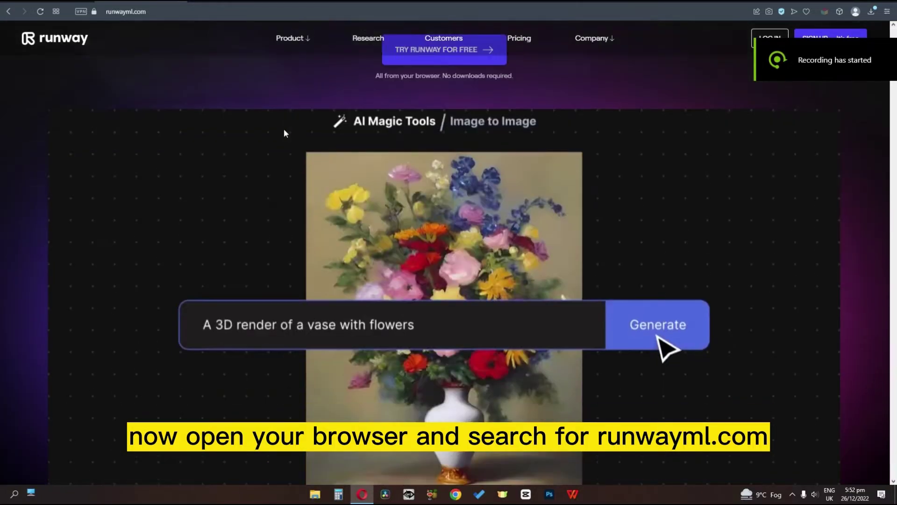
scroll(175, 172, down, 12)
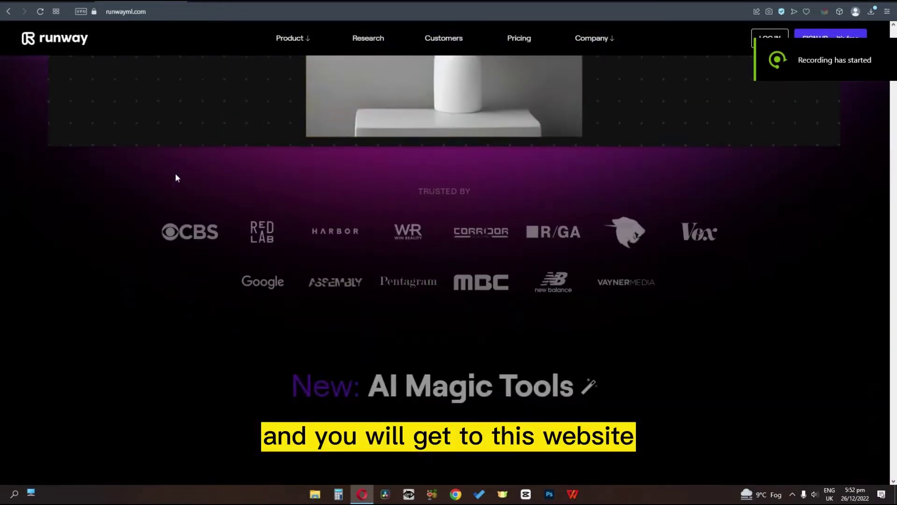
scroll(175, 172, down, 7)
scroll(175, 173, up, 12)
scroll(175, 172, up, 8)
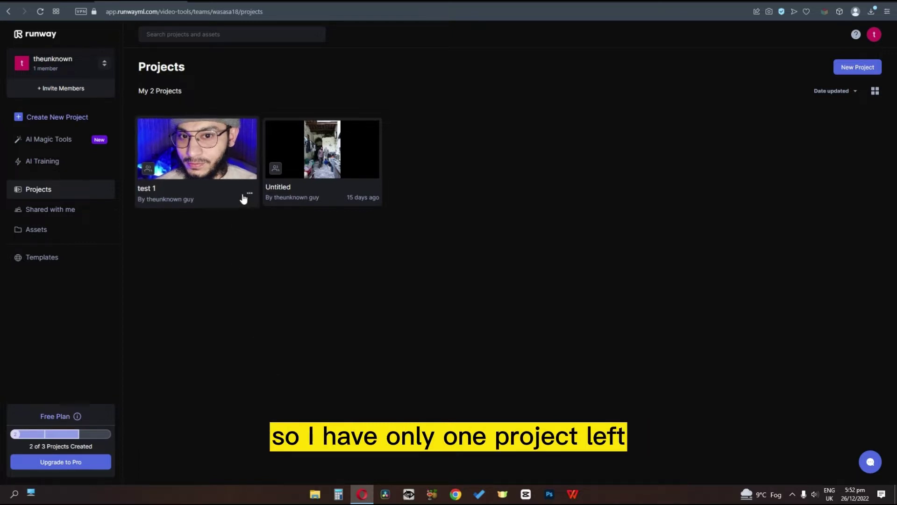
Step: Delete the test 1 and Untitled projects, then start a new Video Composition project
click(249, 193)
click(241, 308)
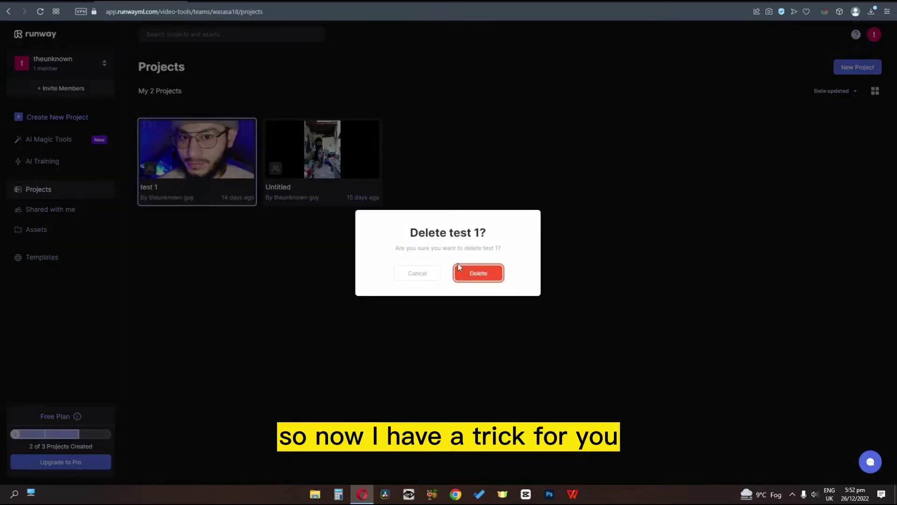
click(473, 270)
click(248, 195)
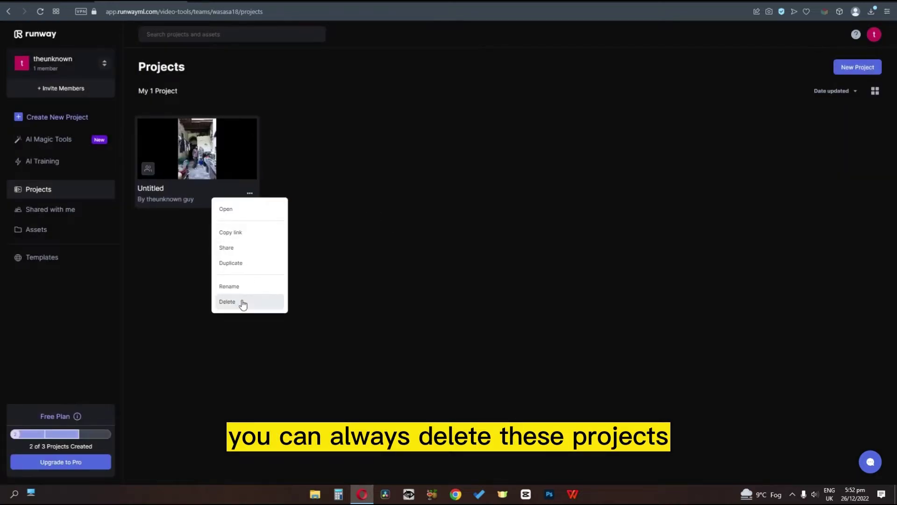
click(240, 305)
click(478, 272)
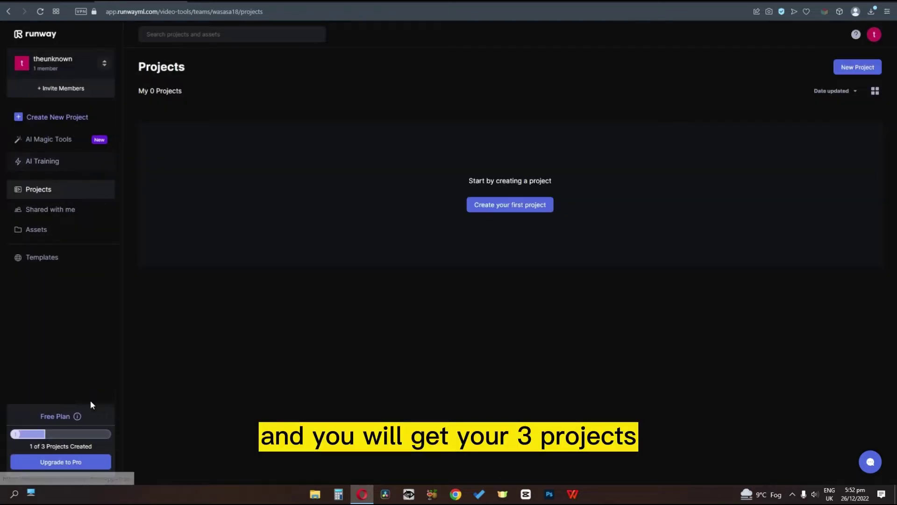
click(511, 205)
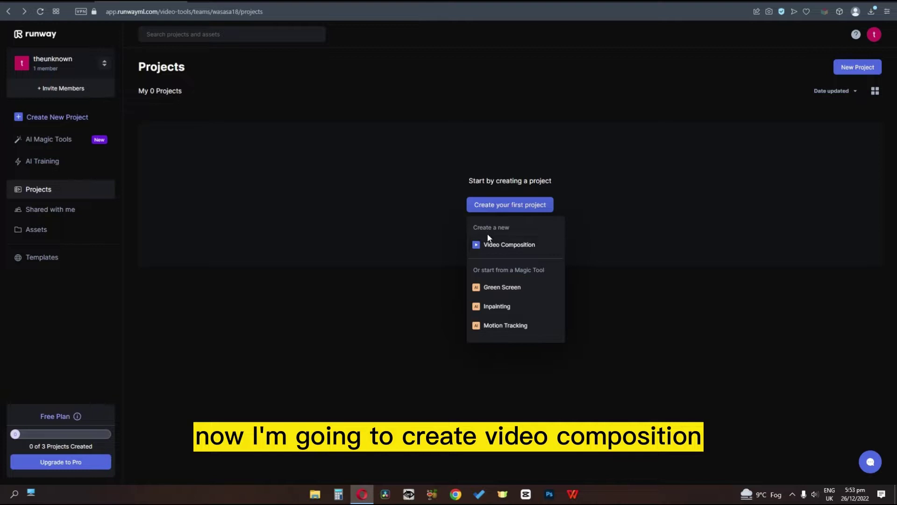
click(493, 246)
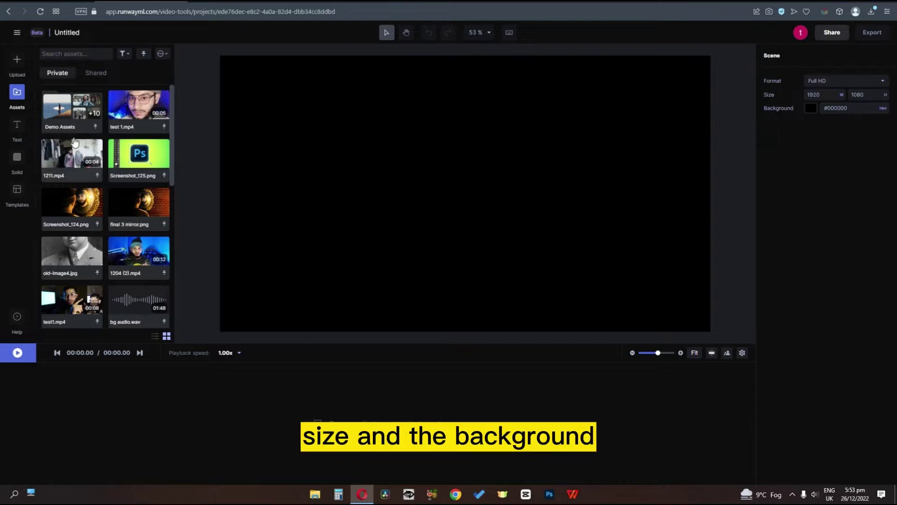
Step: Drag video.mp4 from the Assets panel onto the timeline as a 15-second track
scroll(82, 159, down, 1)
scroll(48, 112, down, 3)
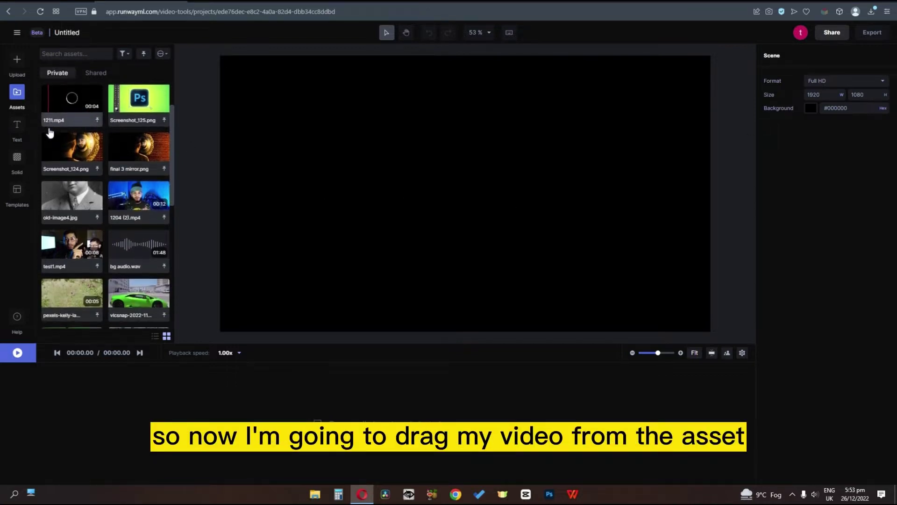
drag(114, 212, 98, 402)
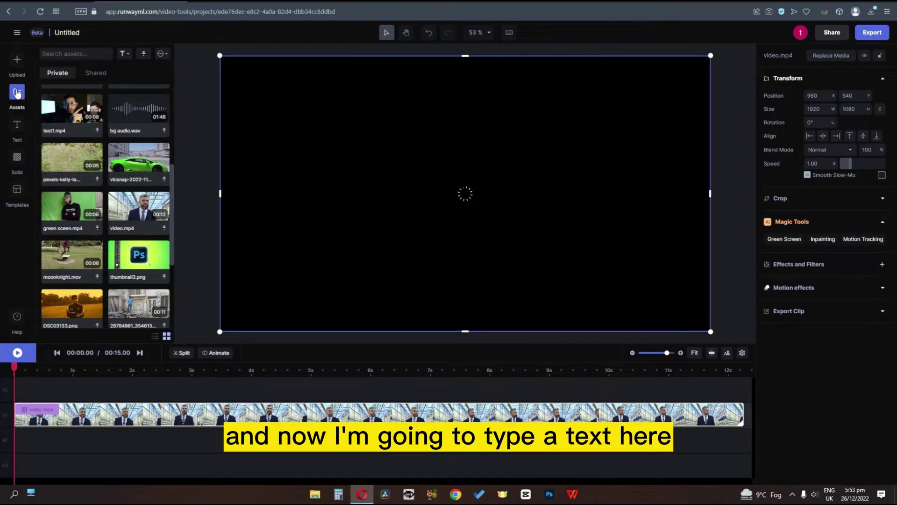
Step: Add a 'Write Something' text layer and move it down over the man's tie
key(t)
double_click(492, 211)
text(Write Som)
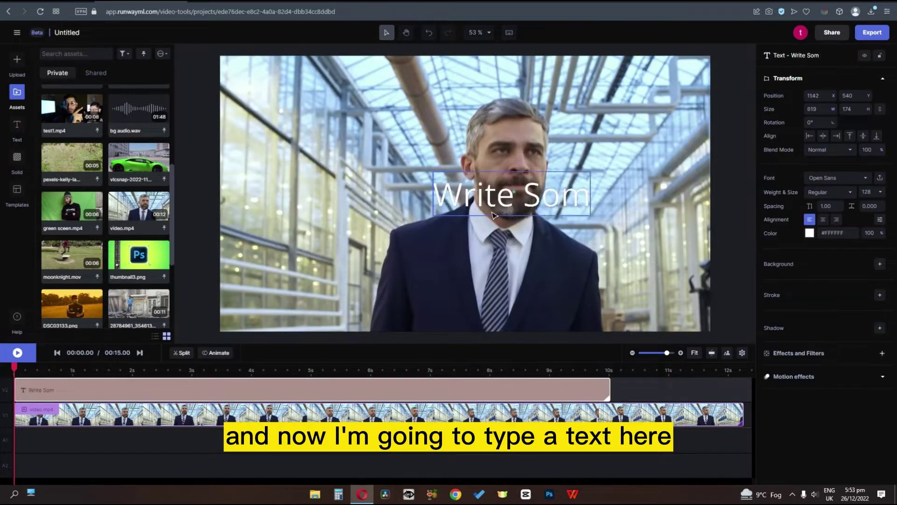
text(ething)
click(468, 304)
drag(490, 194, 491, 260)
Step: Switch the title's font to Passion One
click(847, 178)
click(846, 179)
click(847, 179)
click(802, 174)
Step: Try the title's Background, Stroke and Shadow options, leaving all three off
click(879, 265)
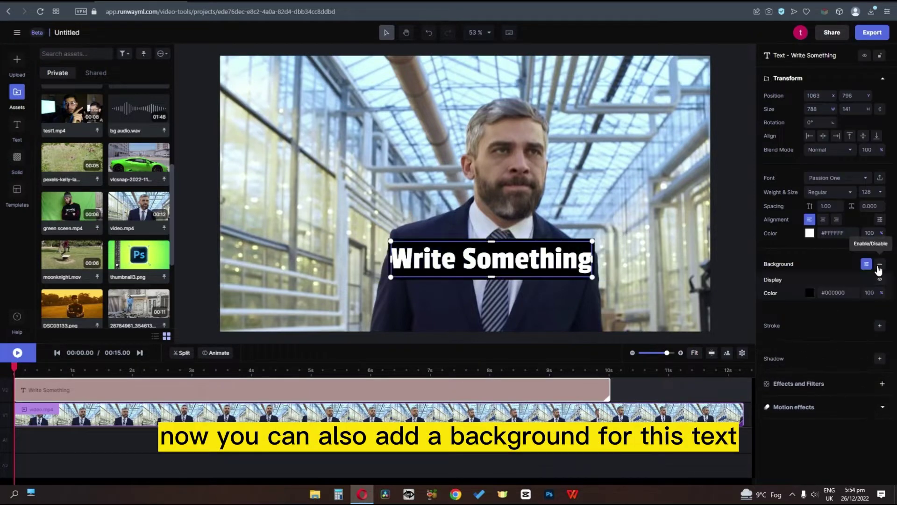
click(880, 264)
click(880, 295)
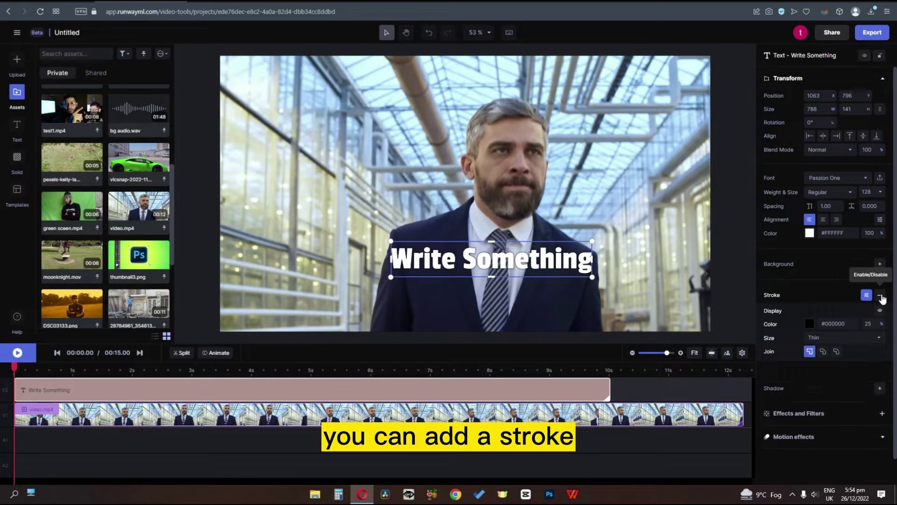
click(881, 297)
click(879, 328)
click(879, 328)
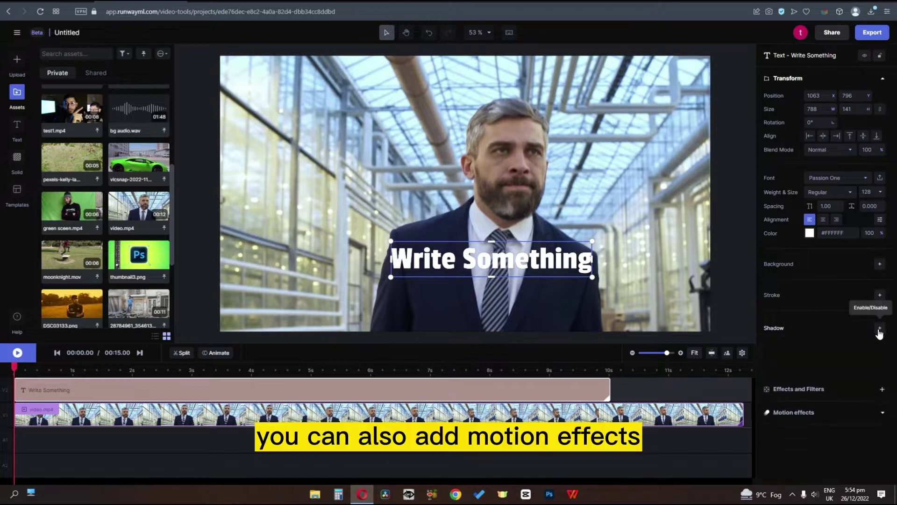
Step: Give the title a 2-second Fade in motion and browse the Effects and Filters list
click(854, 376)
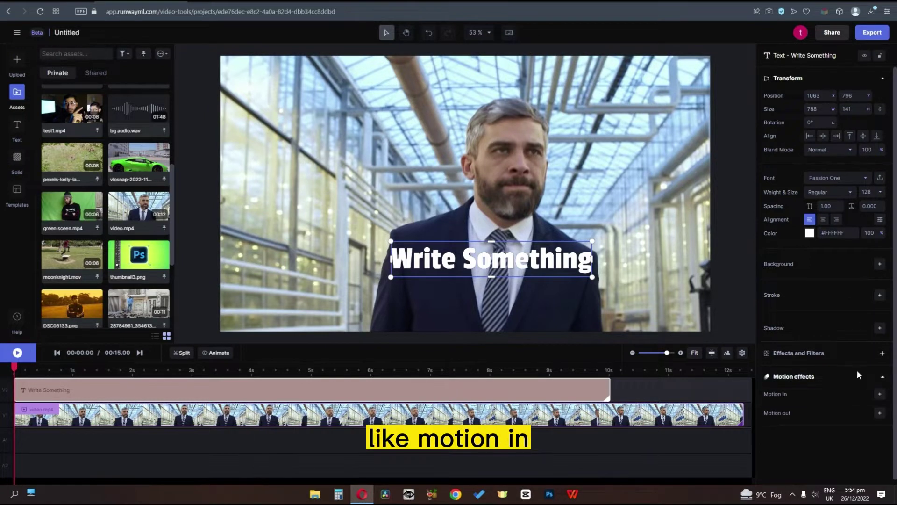
click(879, 393)
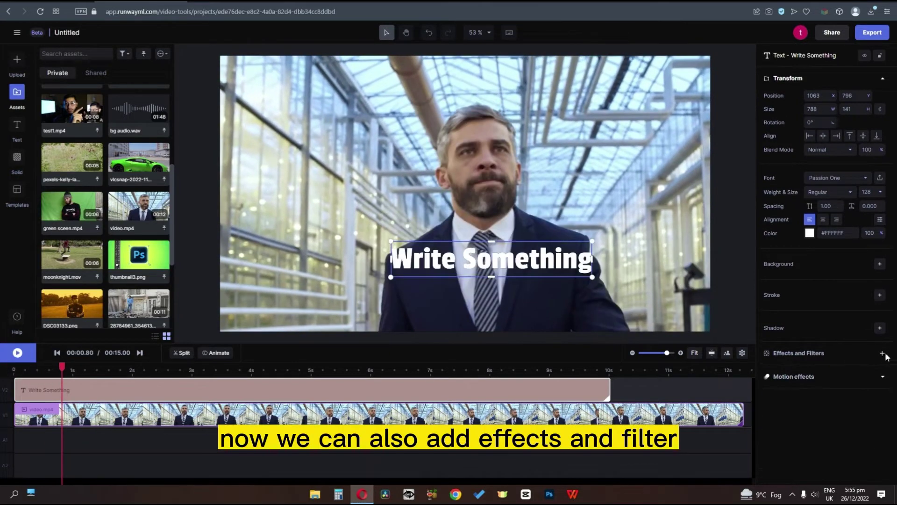
click(882, 353)
mouse_move(813, 330)
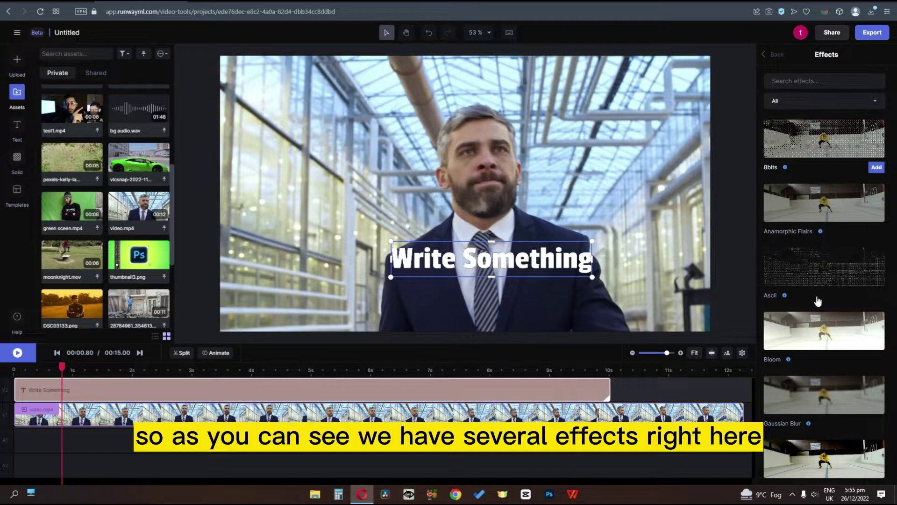
scroll(817, 300, down, 4)
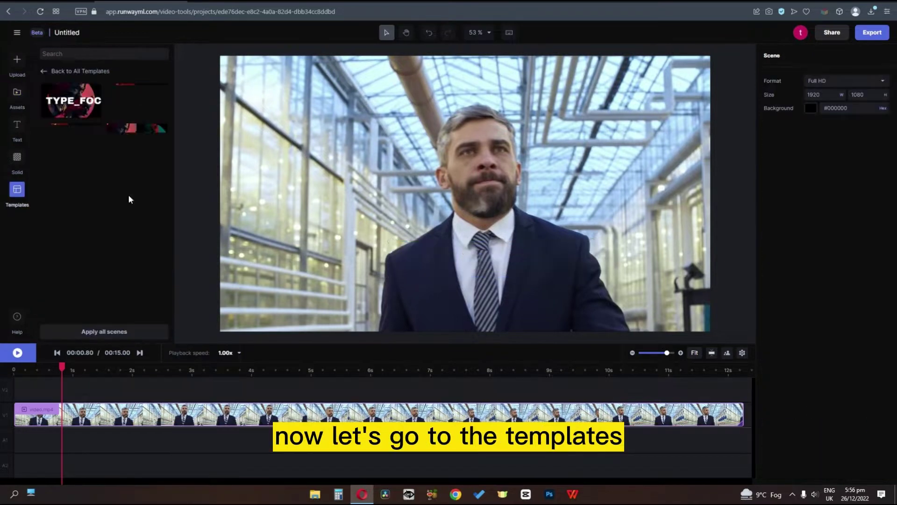
Step: Add the BARS template and replace its Ellipse layer image with final 3 mirror.png
drag(120, 136, 182, 450)
click(143, 384)
click(148, 370)
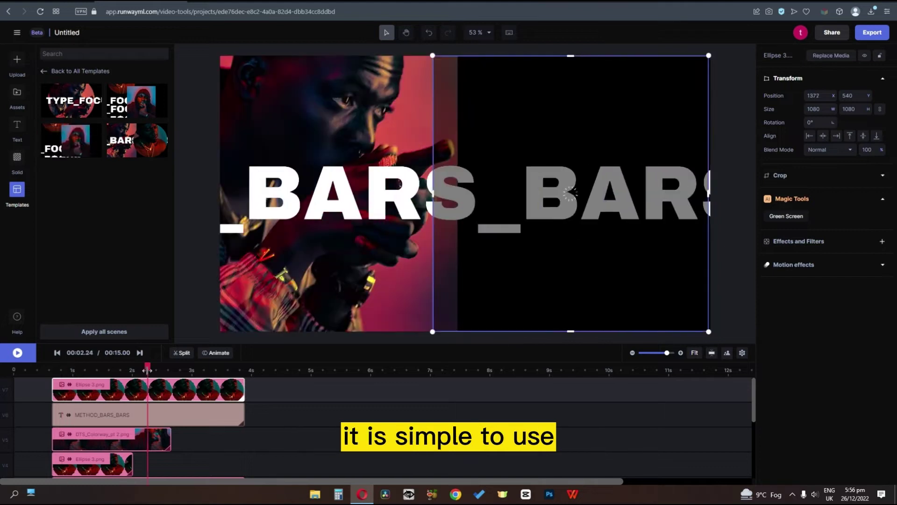
click(831, 55)
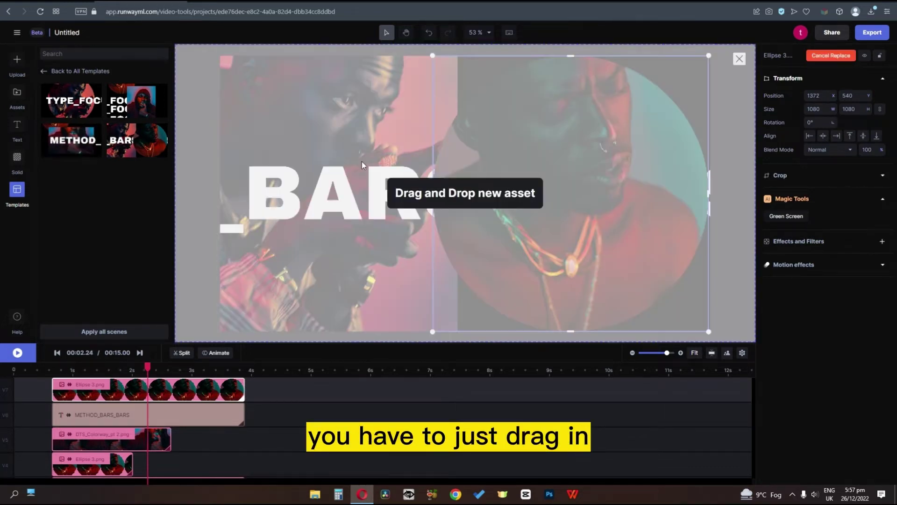
click(138, 206)
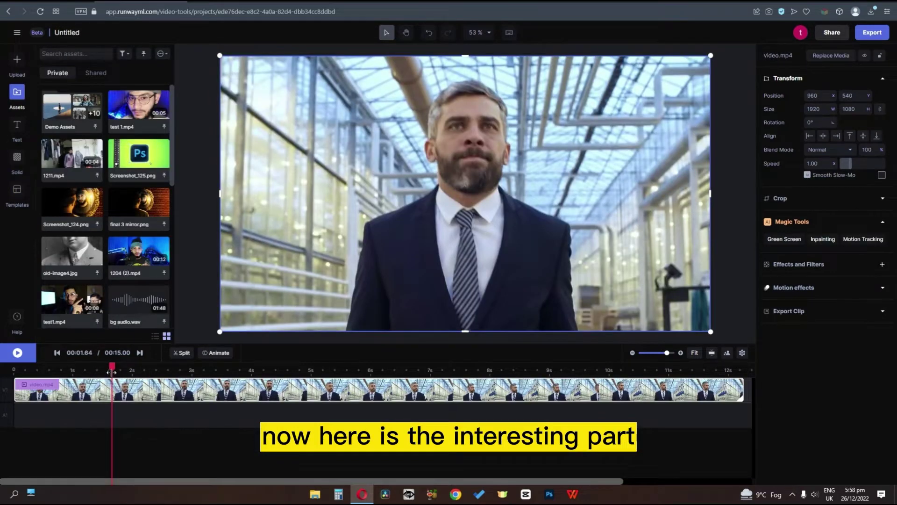
Step: Green-screen mask the suit man by marking his forehead, shirt collar and jacket
click(57, 352)
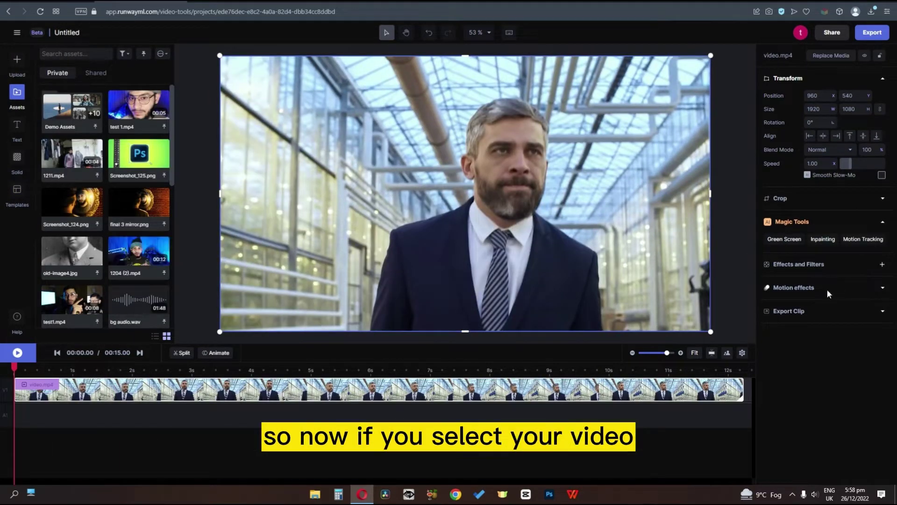
click(785, 238)
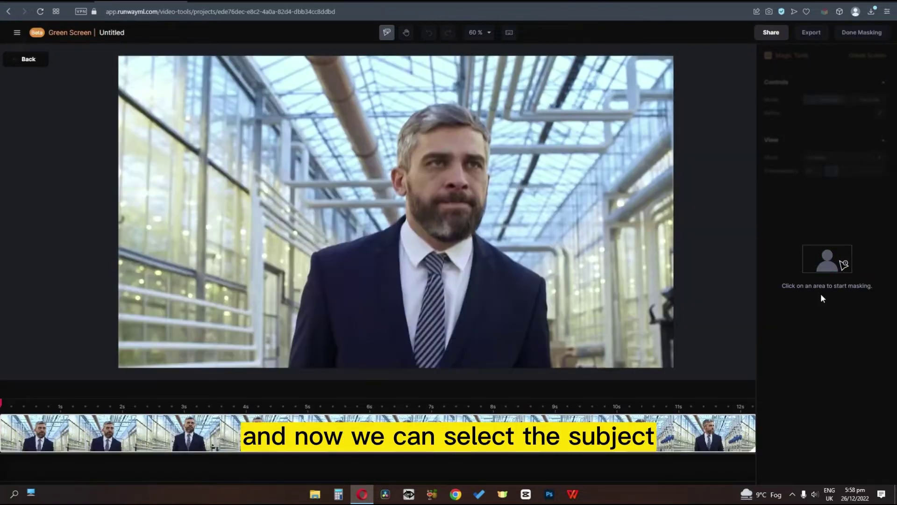
click(447, 154)
click(419, 253)
click(484, 281)
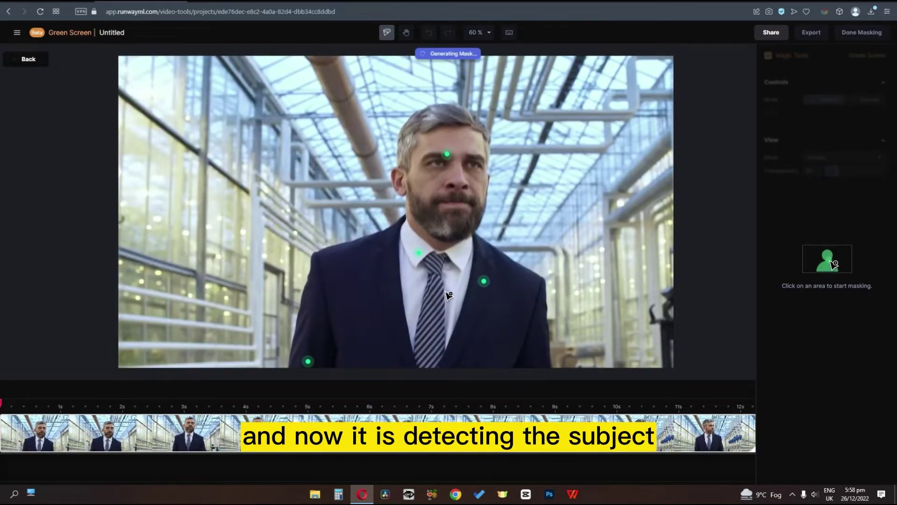
click(821, 101)
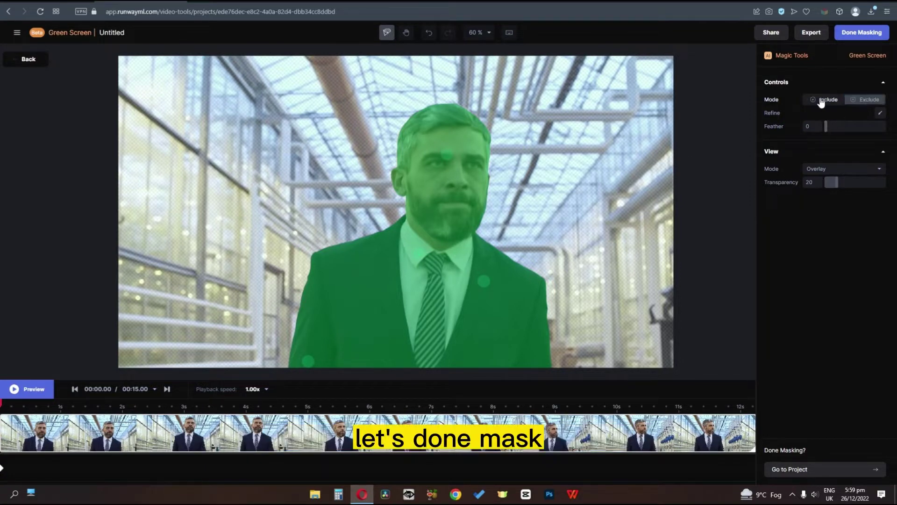
Step: Set the mask feather to 47 and toggle the mask to compare
drag(834, 271, 852, 271)
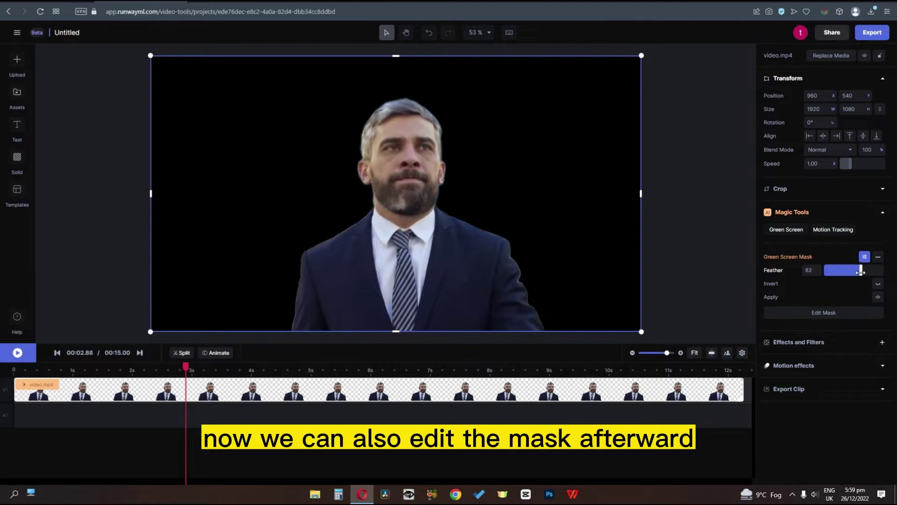
click(878, 297)
click(879, 297)
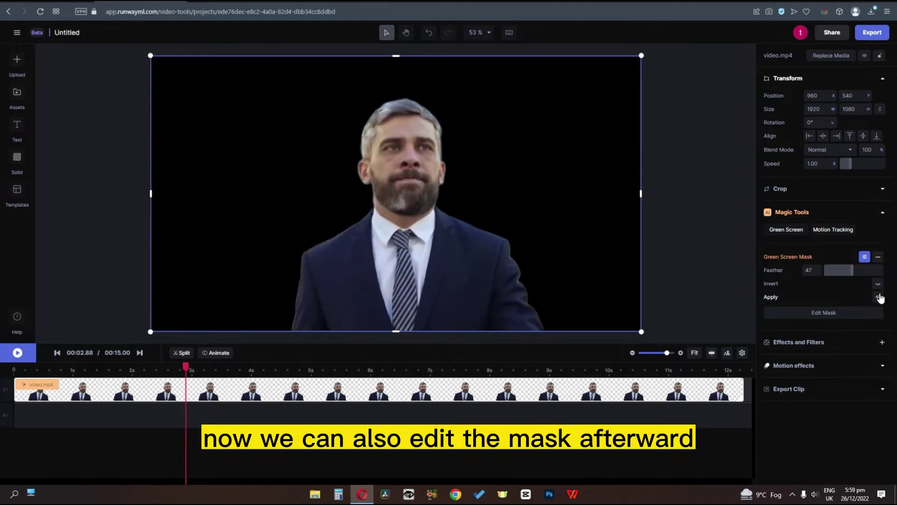
click(827, 317)
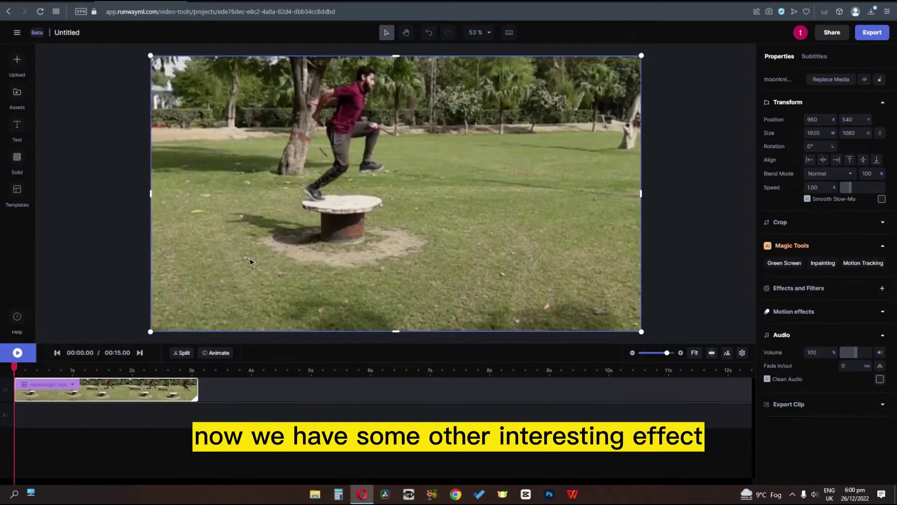
Step: Inpaint away the man's leg and knee with a size-63 brush, then scrub the result
click(824, 263)
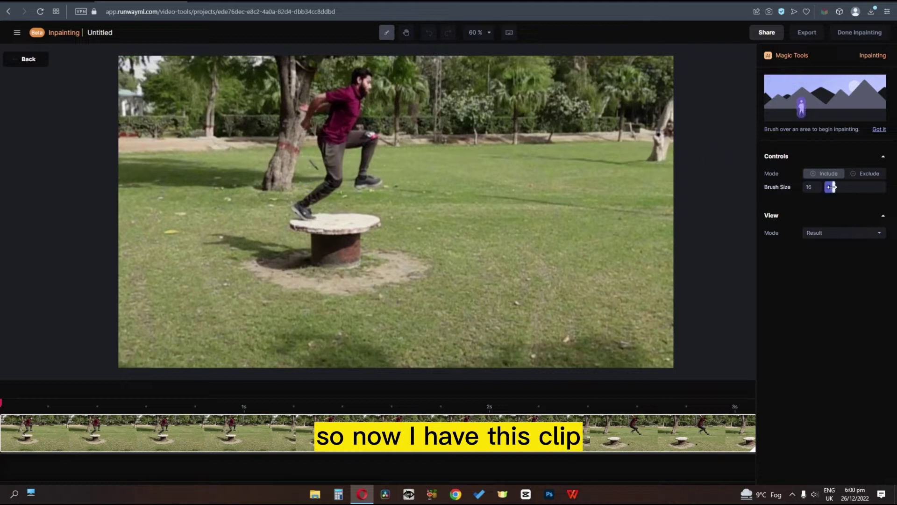
drag(837, 187, 863, 187)
drag(302, 209, 334, 177)
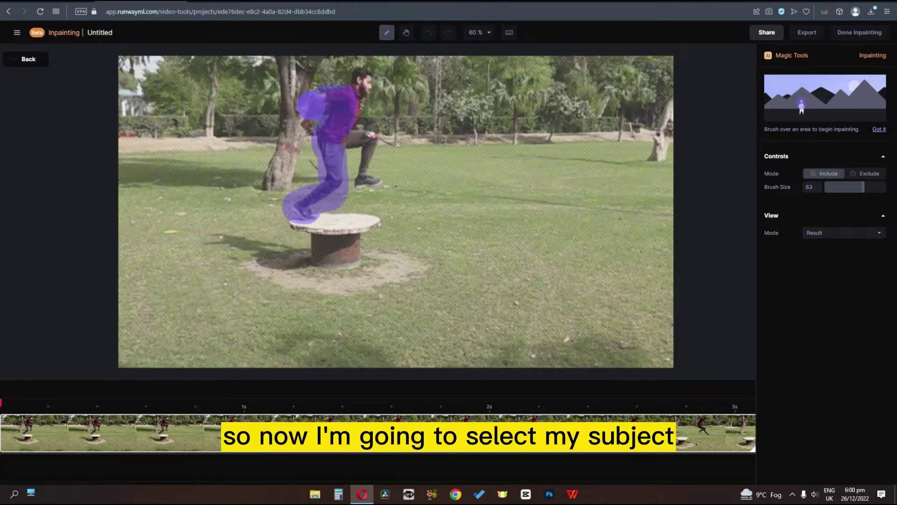
click(367, 165)
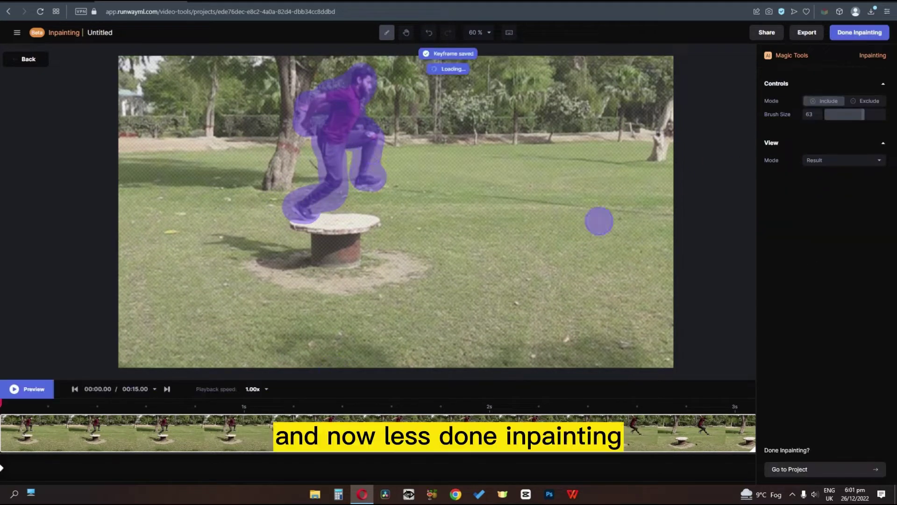
click(870, 33)
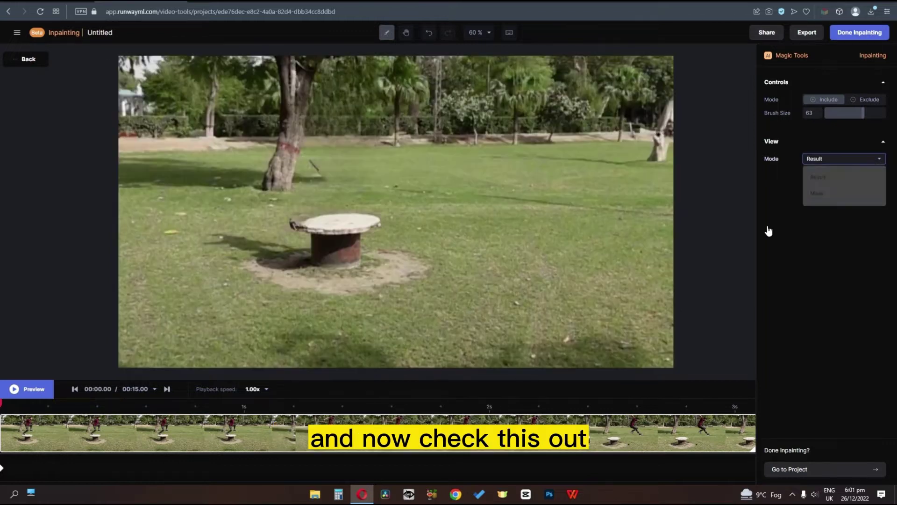
drag(2, 403, 125, 408)
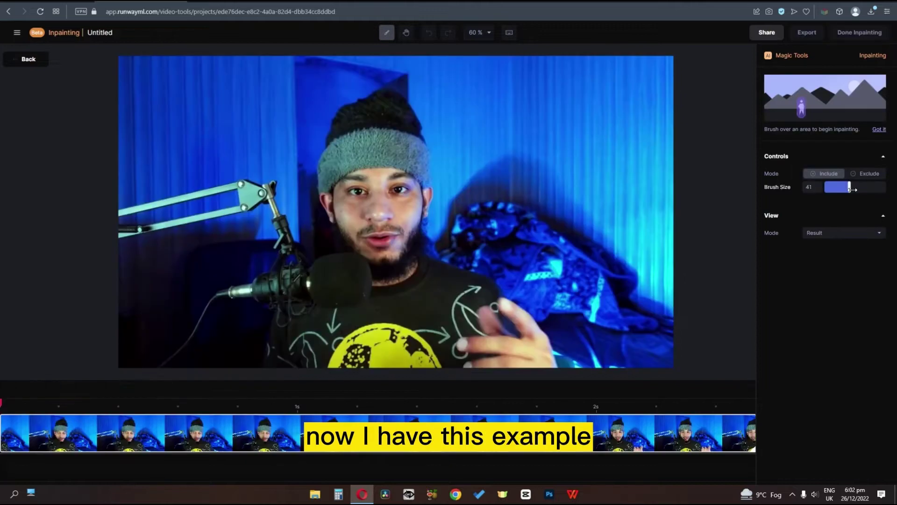
Step: Brush an inpainting mask over the beanie man's body, face and head, then start Motion Tracking
mouse_move(270, 357)
mouse_down()
mouse_move(277, 337)
mouse_move(306, 319)
mouse_move(296, 358)
mouse_move(540, 363)
mouse_move(410, 227)
mouse_move(416, 141)
mouse_move(390, 107)
mouse_move(342, 126)
mouse_move(326, 187)
mouse_move(384, 285)
mouse_move(323, 322)
mouse_move(500, 343)
mouse_up()
mouse_move(386, 208)
mouse_down()
mouse_move(360, 169)
mouse_move(387, 154)
mouse_up()
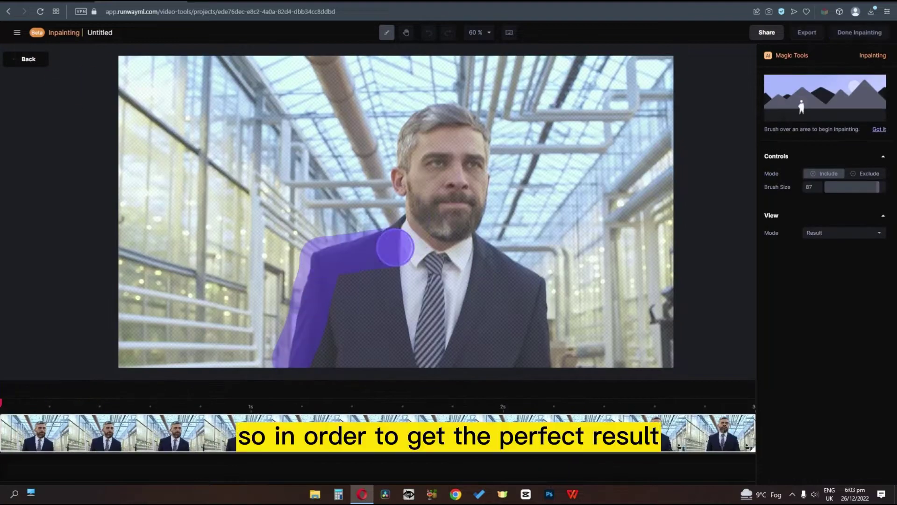
mouse_move(395, 248)
mouse_down()
mouse_move(486, 140)
mouse_move(535, 335)
mouse_move(318, 355)
mouse_move(463, 294)
mouse_up()
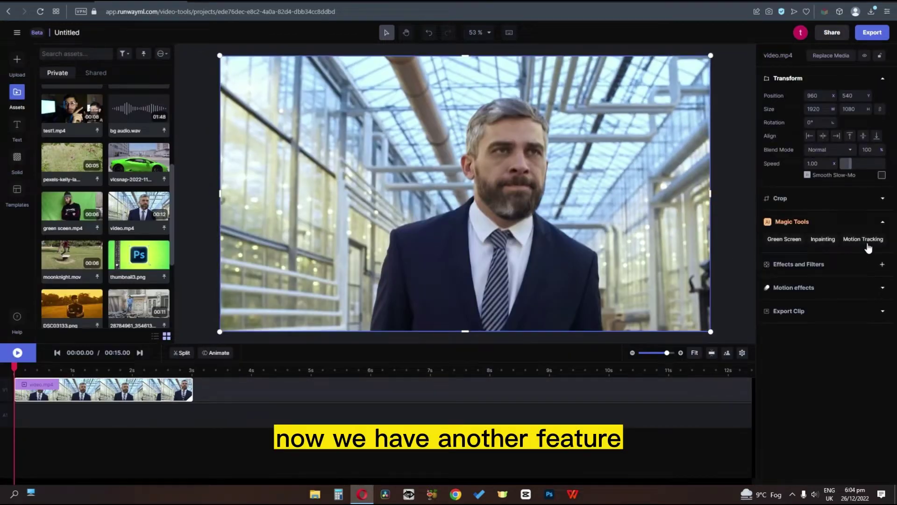
click(864, 239)
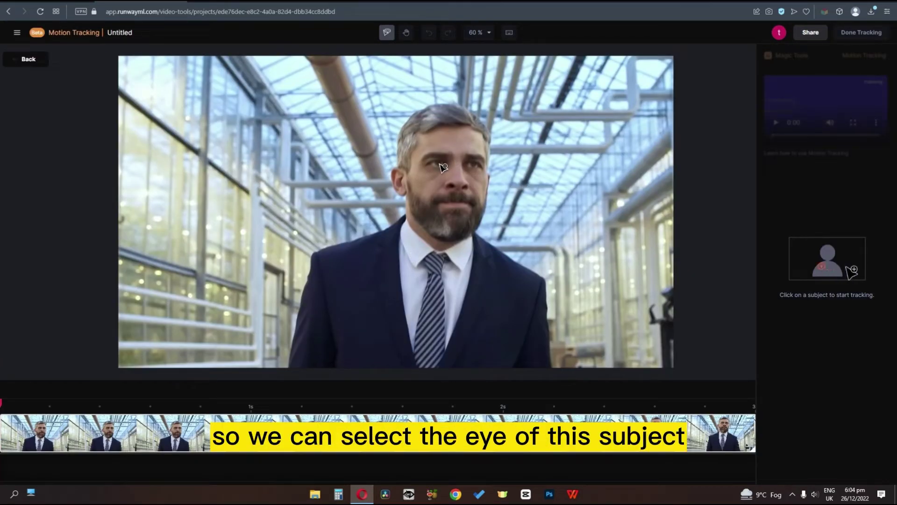
Step: Track the suit man's eye and drag the collie beach picture onto the timeline
click(439, 164)
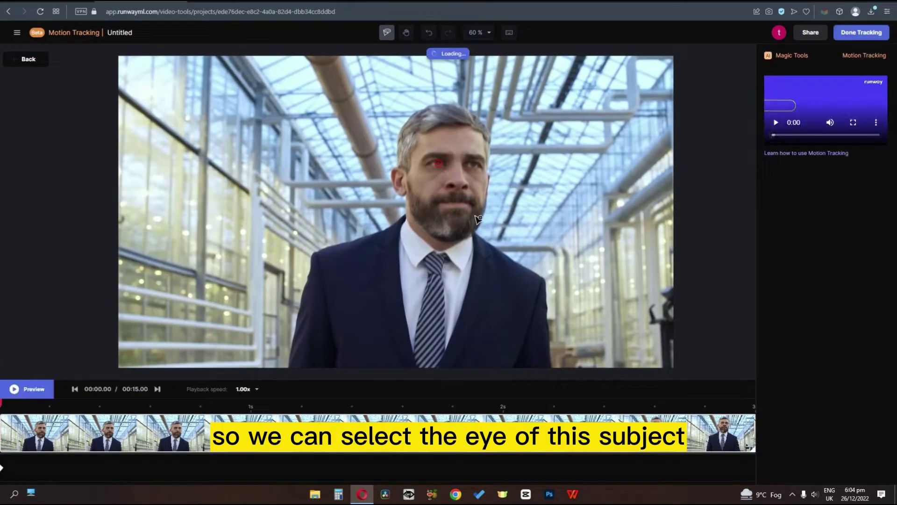
click(842, 38)
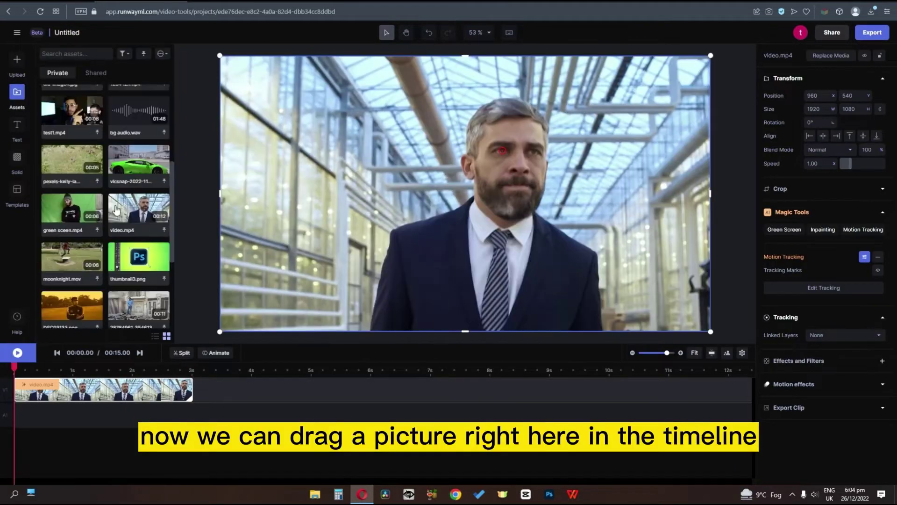
scroll(116, 210, down, 3)
drag(72, 257, 53, 391)
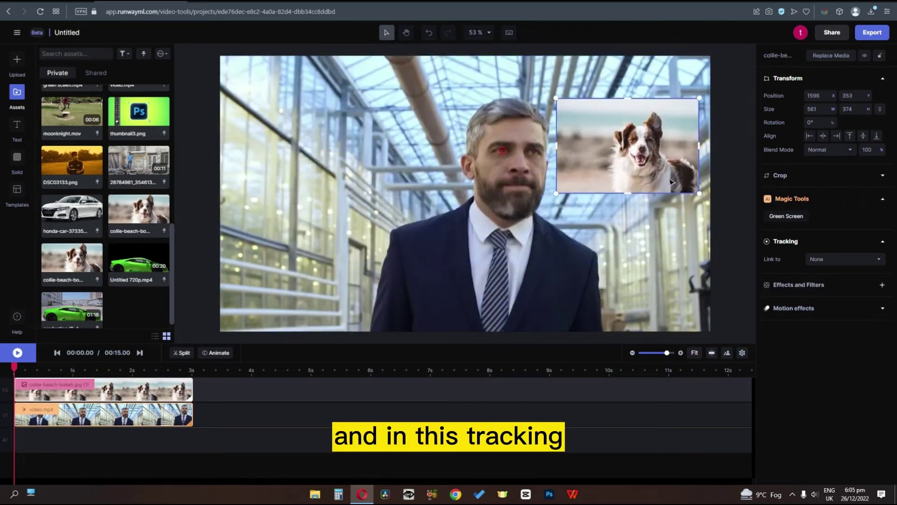
Step: Link the collie image and a Text title to video.mp4's tracking, then play to check
click(845, 259)
click(831, 243)
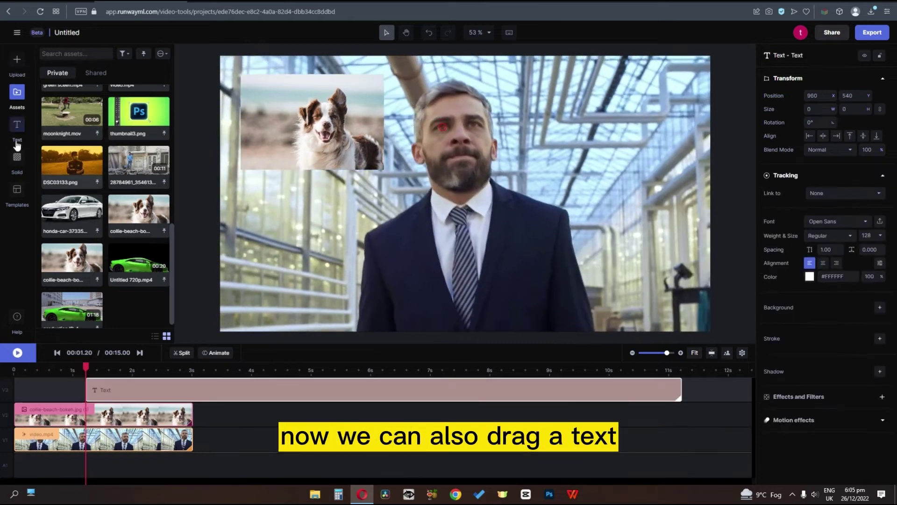
drag(220, 390, 147, 388)
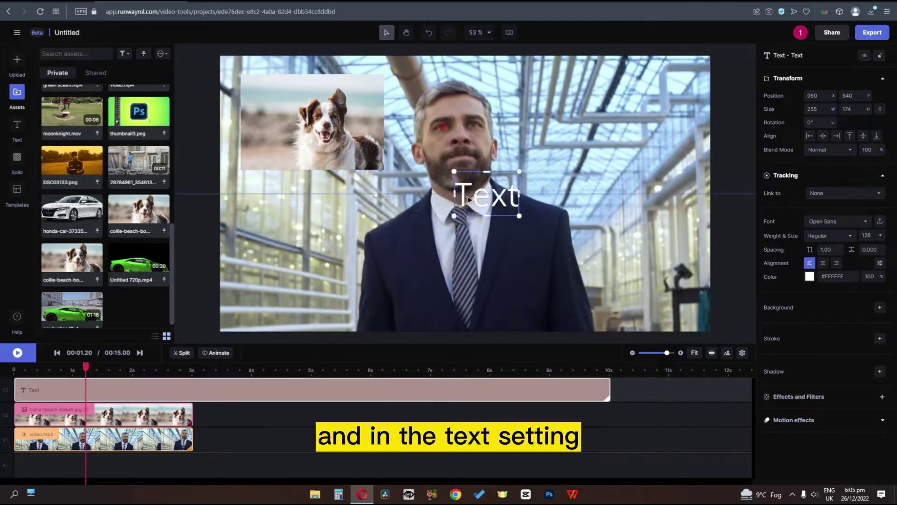
click(829, 192)
click(824, 193)
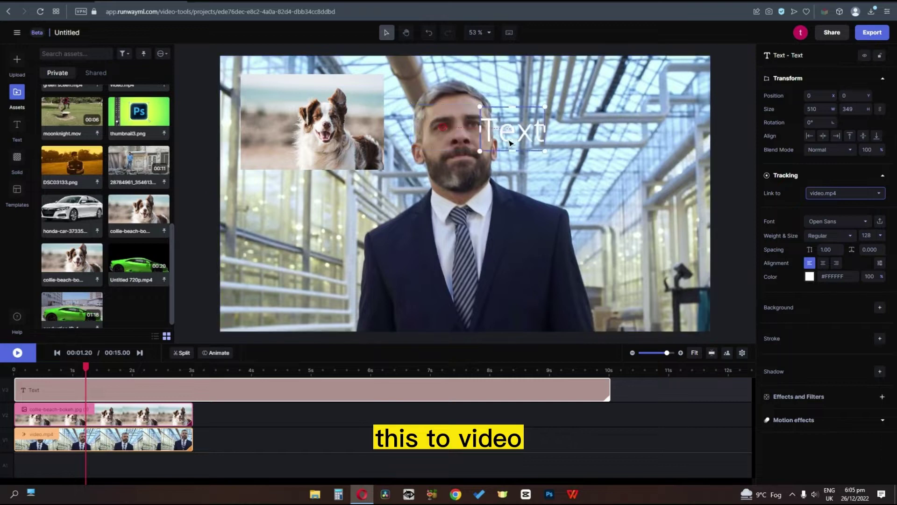
key(space)
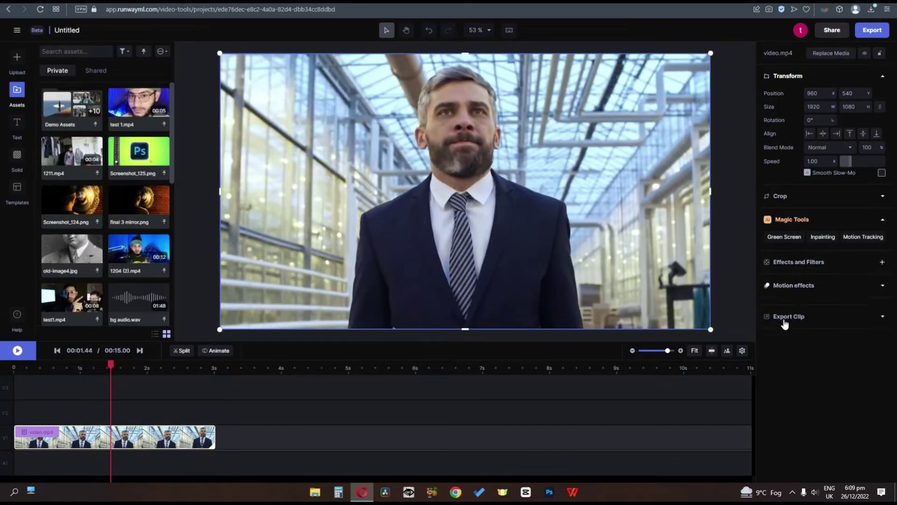
Step: Apply the Pulse animation to the suit-man clip and give its Scale keyframe a custom easing curve
right_click(133, 435)
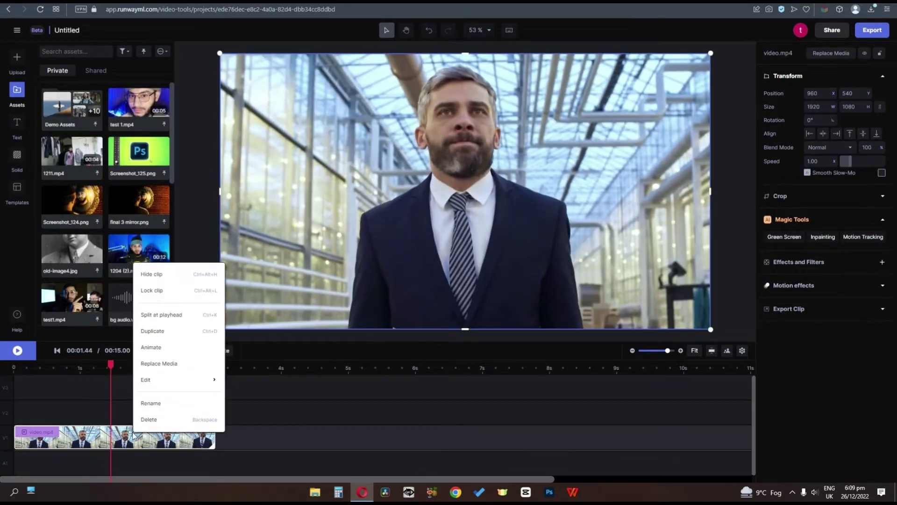
click(159, 346)
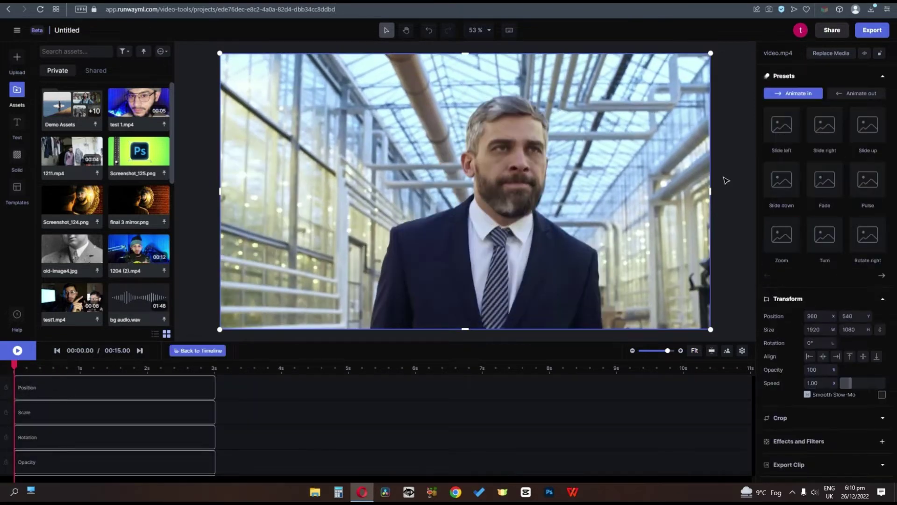
click(867, 180)
click(46, 412)
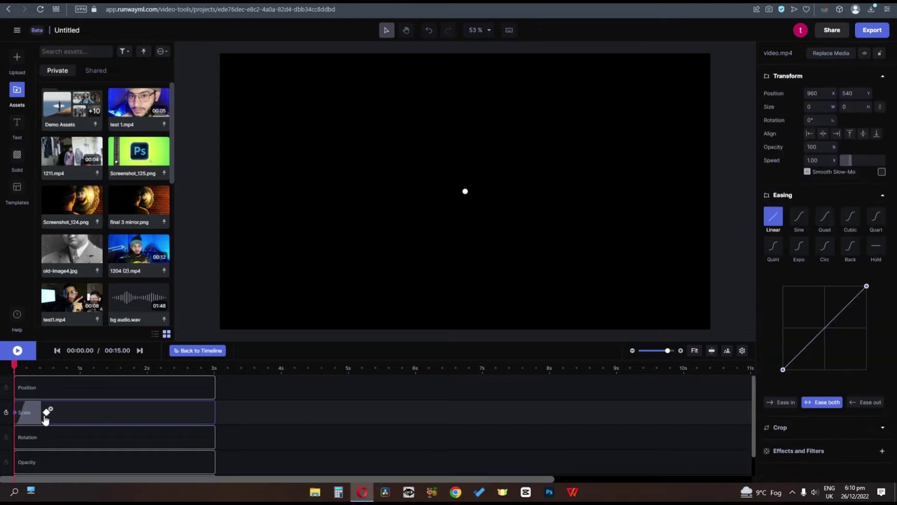
click(851, 245)
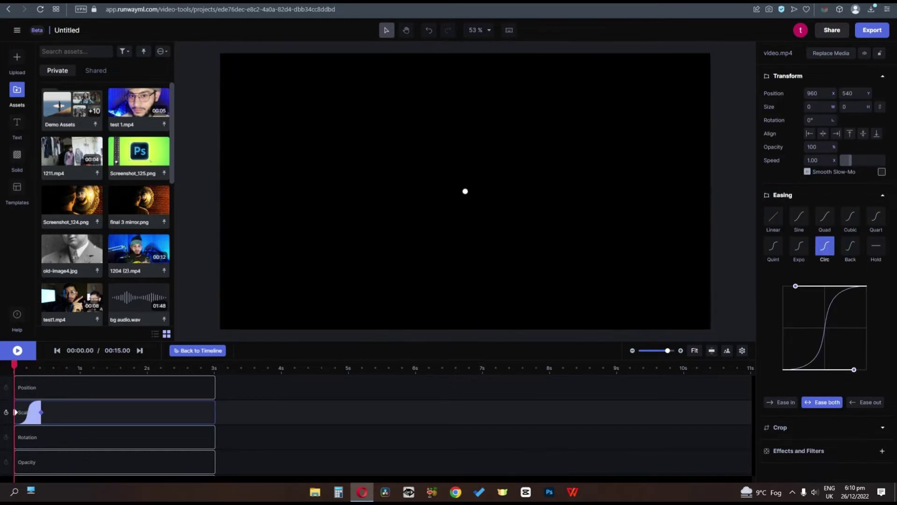
click(773, 245)
drag(797, 285, 789, 269)
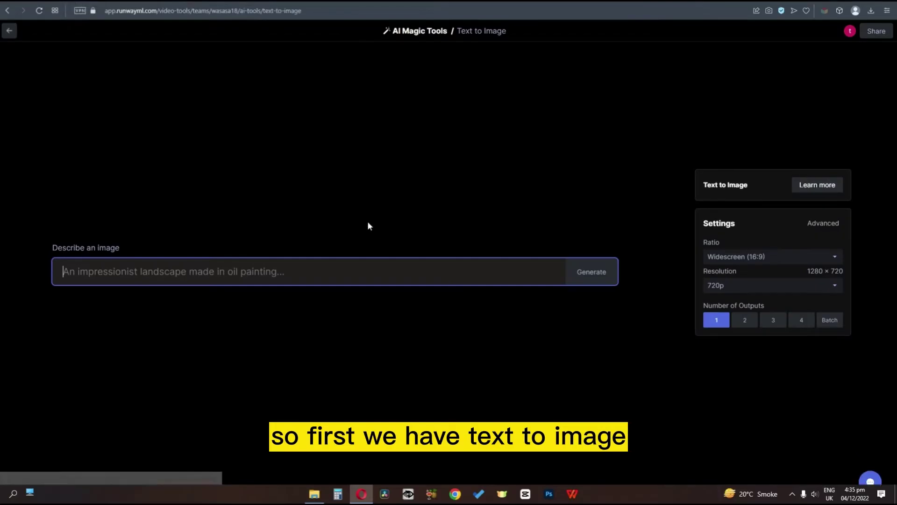
Step: Generate an image from the prompt 'photo of infinite cars'
text(photo of infinite cars)
click(585, 266)
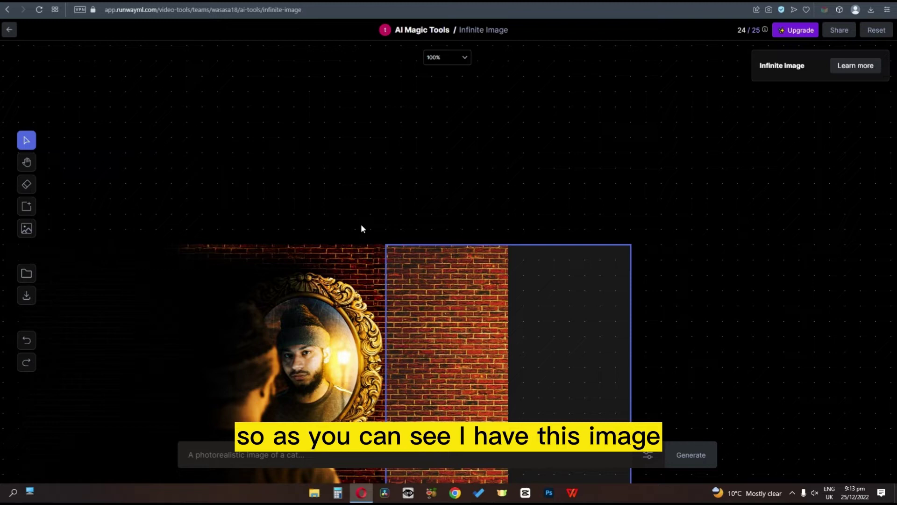
Step: Outpaint a 'lamp on brick wall' beside the mirror portrait, browse the variations and accept one
scroll(360, 223, down, 3)
scroll(360, 225, up, 1)
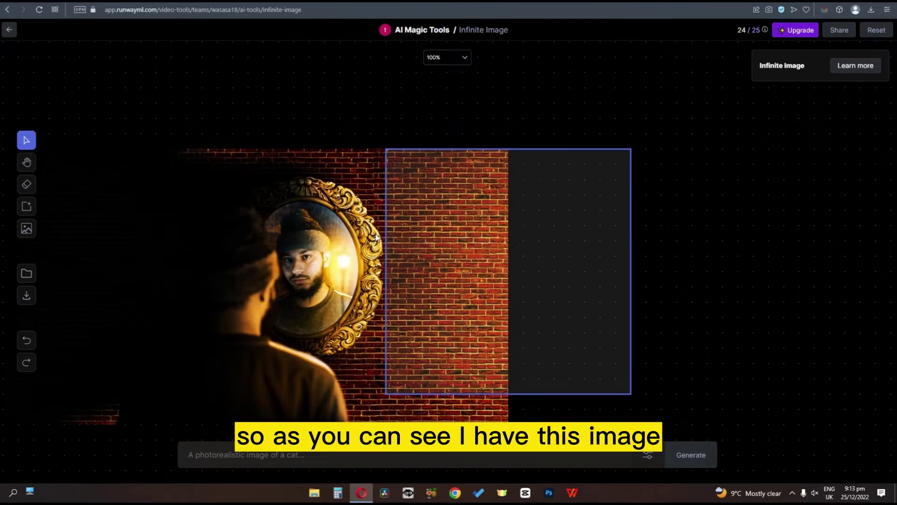
scroll(376, 237, down, 2)
drag(483, 240, 554, 240)
text(lamp on brick wall)
click(681, 465)
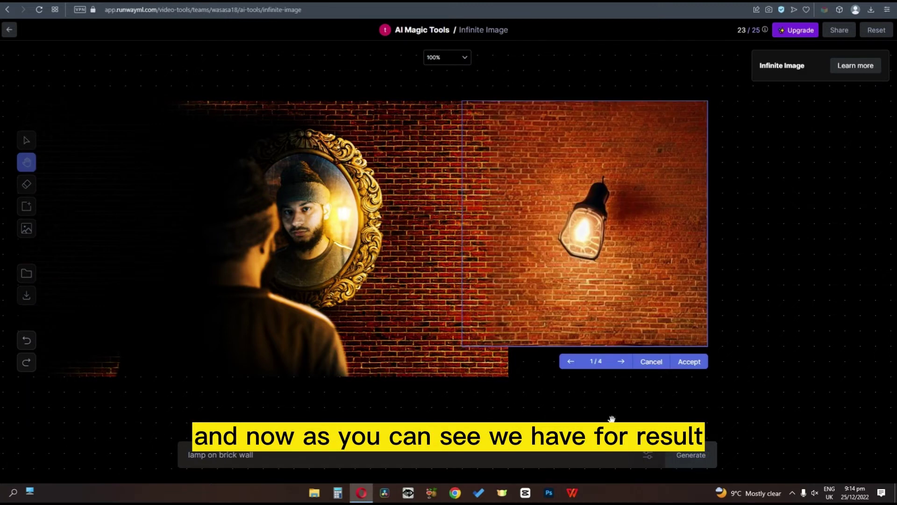
click(621, 362)
click(621, 361)
click(621, 361)
click(621, 361)
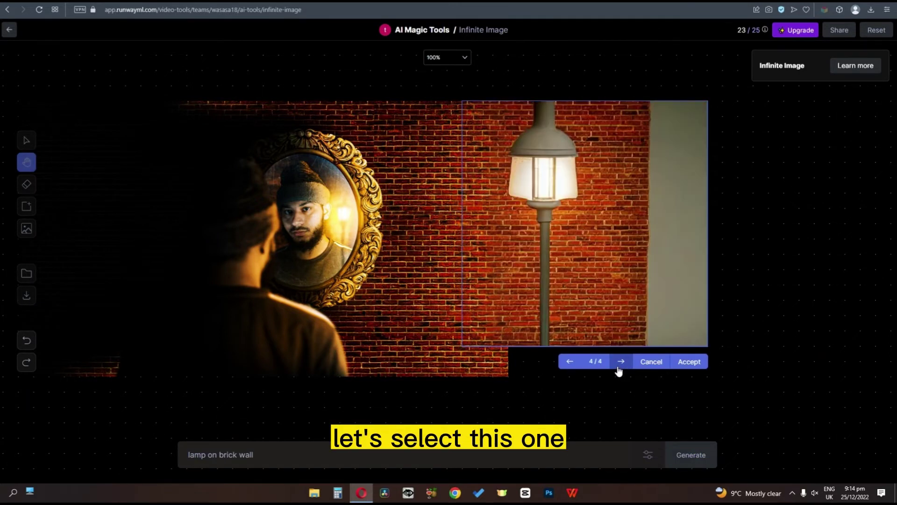
click(689, 361)
Step: Generate a dog in front of the wall below the lamp and browse its variations
scroll(544, 345, down, 3)
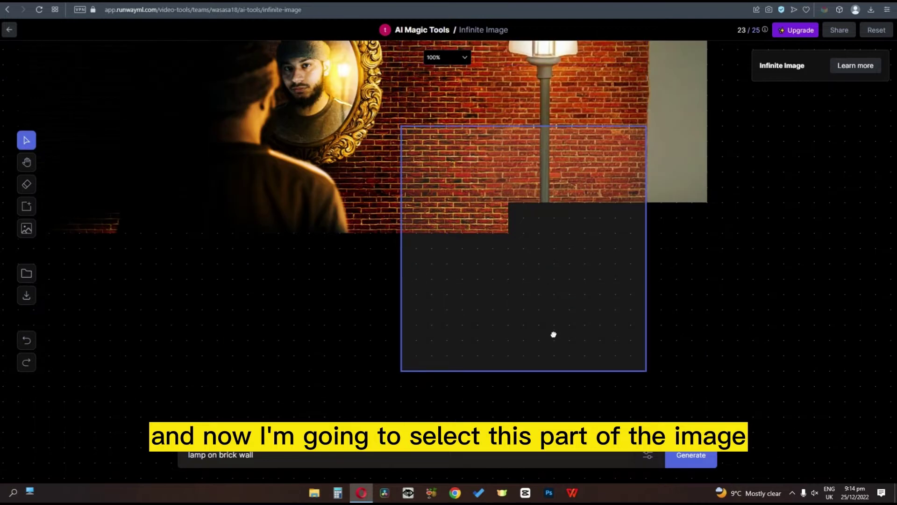
click(553, 362)
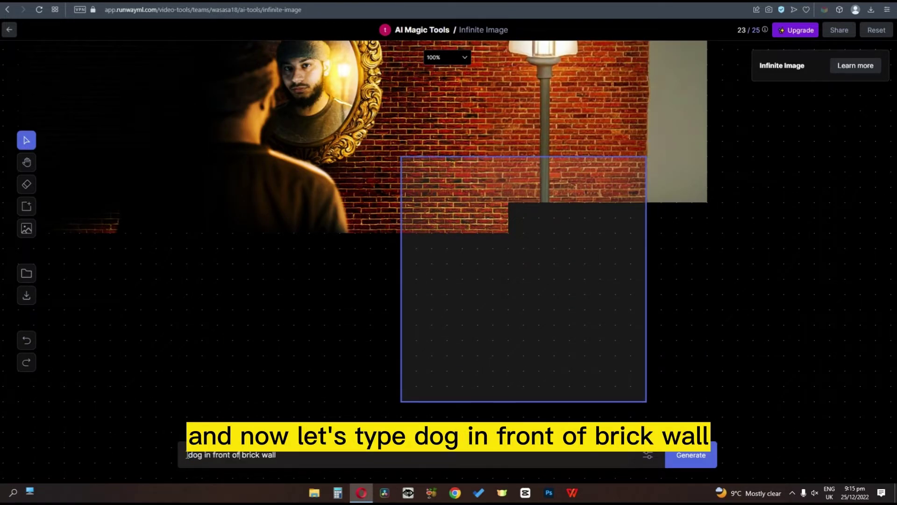
click(691, 451)
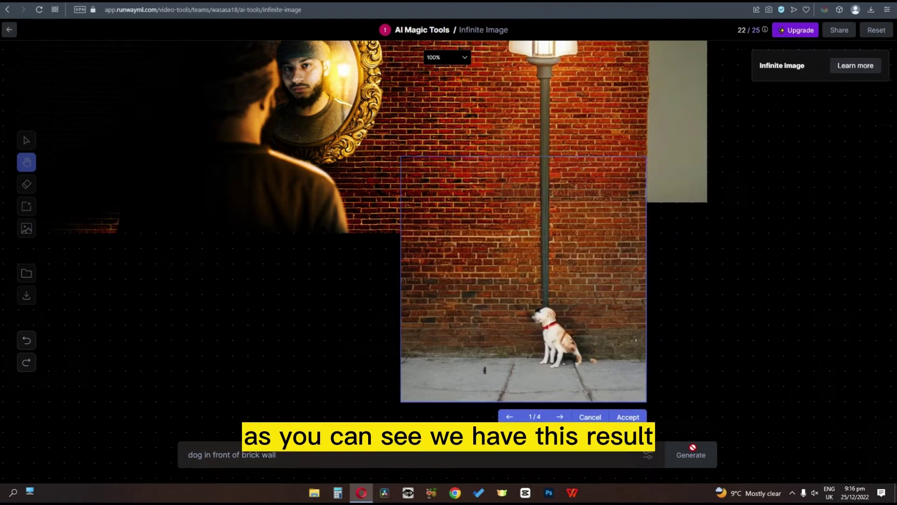
click(560, 416)
click(559, 416)
click(560, 416)
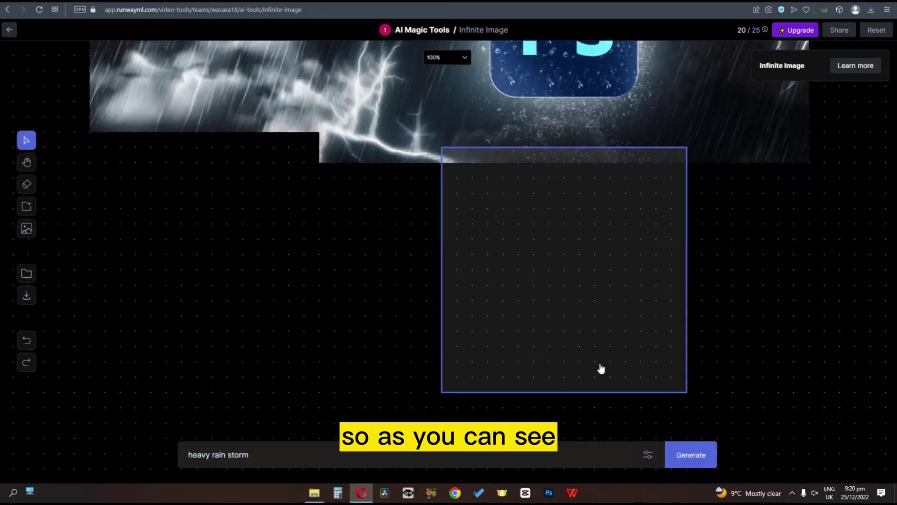
Step: Generate and accept a storm extension, then generate 'heavy rain on road' and tornado sections
key(Return)
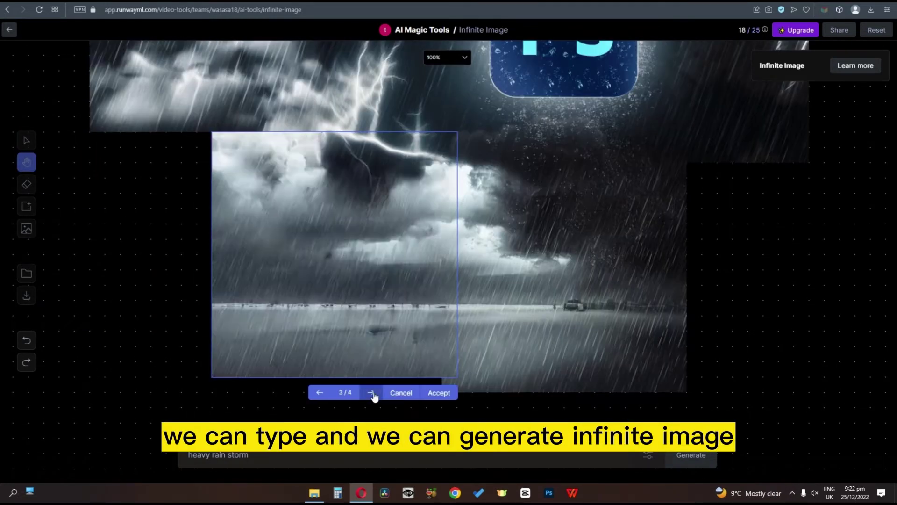
click(791, 296)
text(on road)
key(Return)
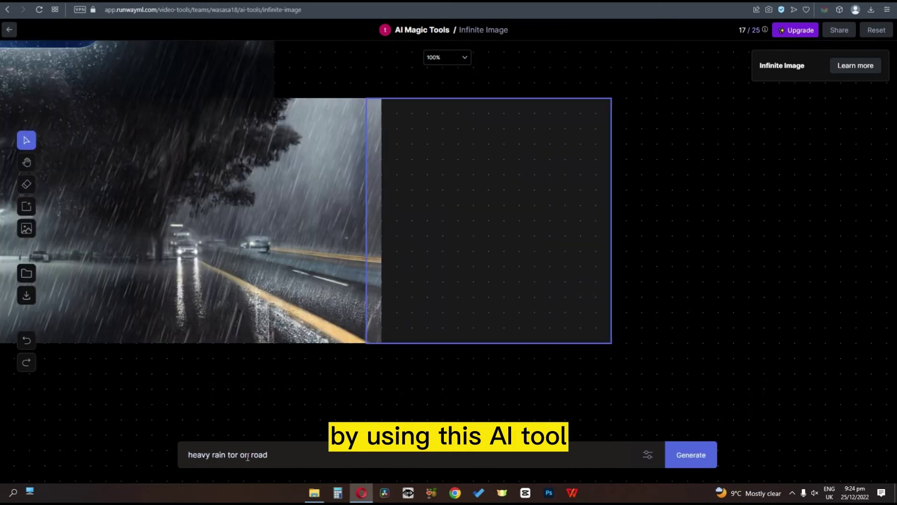
text(nado)
key(Return)
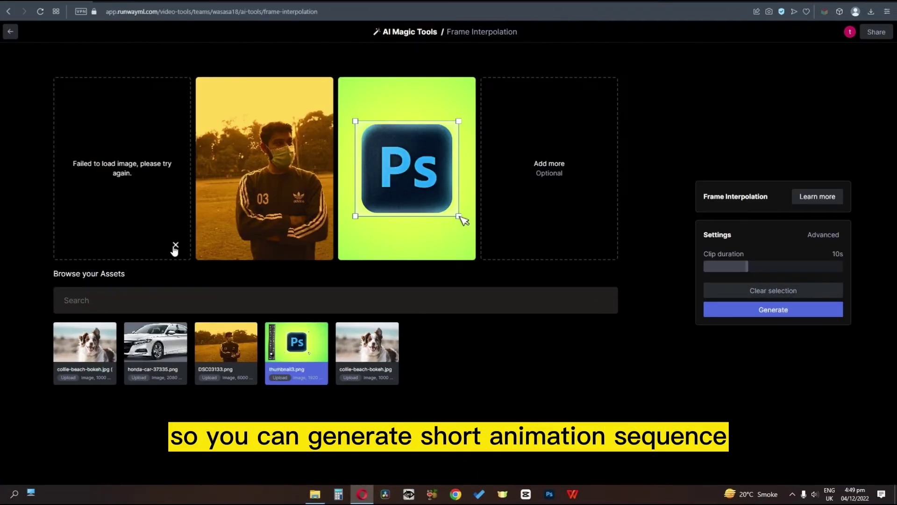
Step: Drop the failed image, generate the interpolated animation and shorten it to 1.5 seconds
click(176, 248)
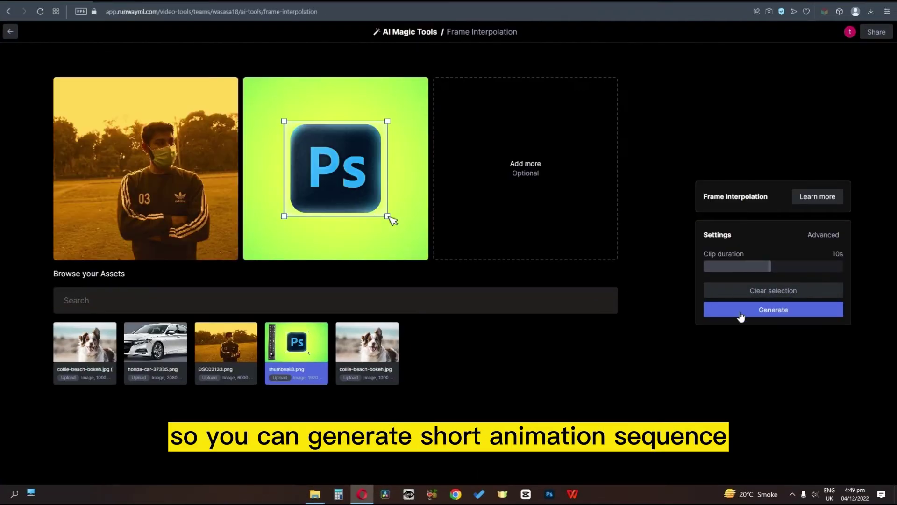
click(743, 309)
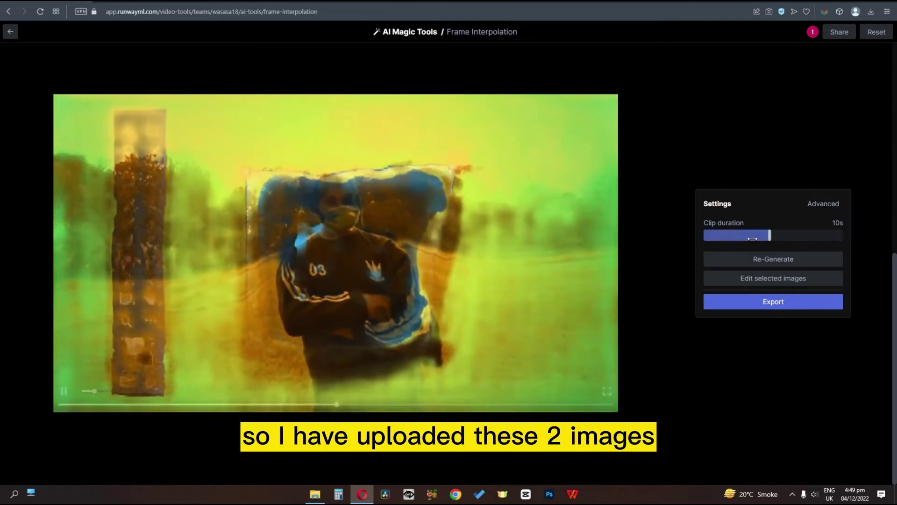
drag(752, 238, 707, 238)
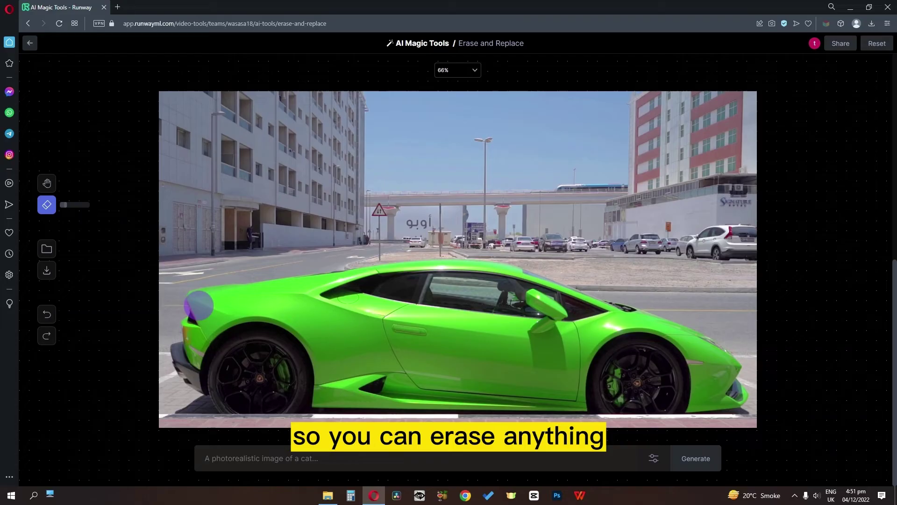
Step: Mask the green car, replace it using the prompt 'ferrari car', and browse the generated results
mouse_move(199, 360)
mouse_down()
mouse_move(380, 283)
mouse_move(617, 327)
mouse_move(607, 374)
mouse_move(386, 362)
mouse_move(514, 340)
mouse_up()
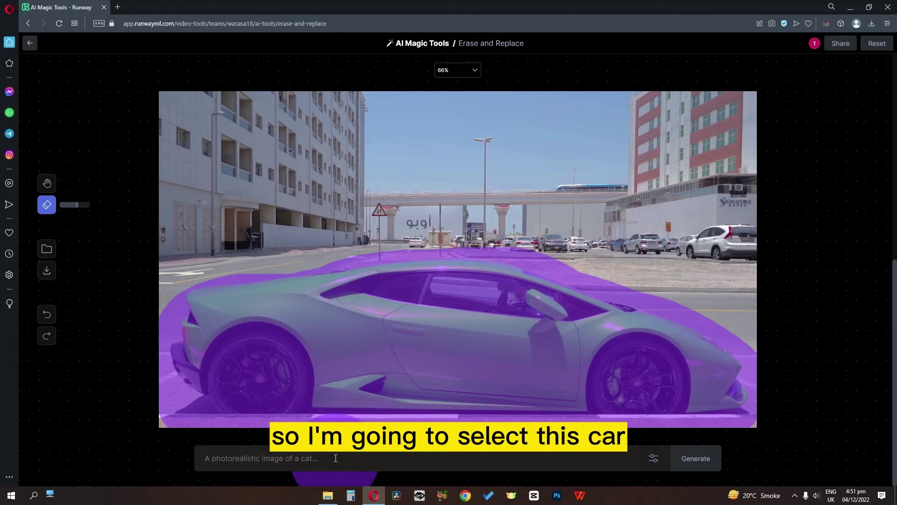
click(335, 460)
text(ferrari car)
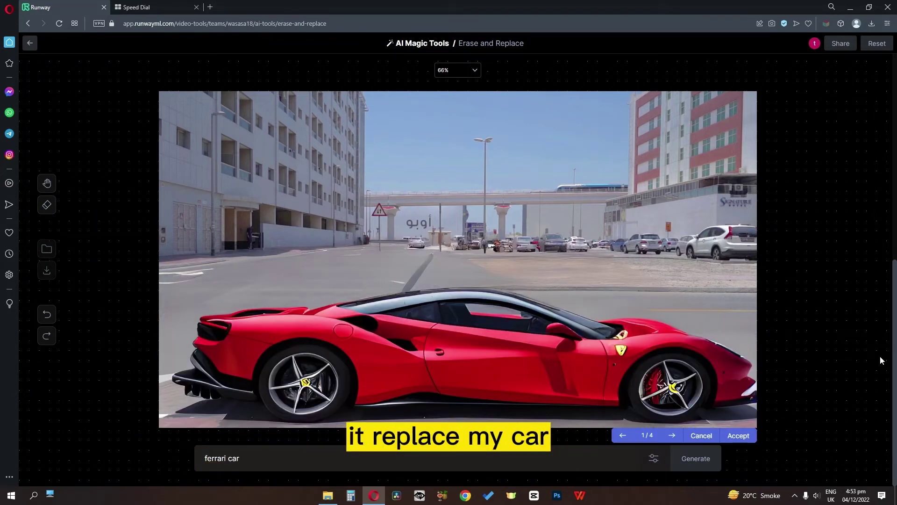
click(672, 435)
click(672, 435)
click(672, 435)
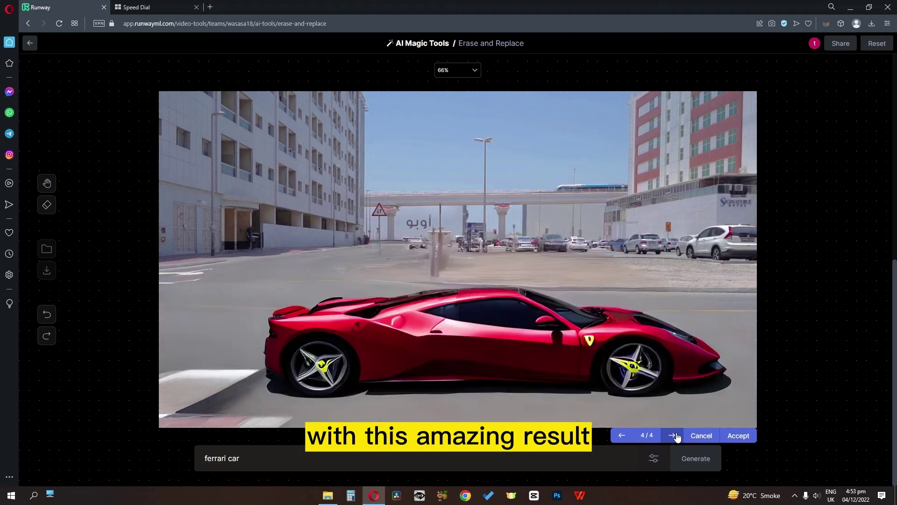
click(622, 435)
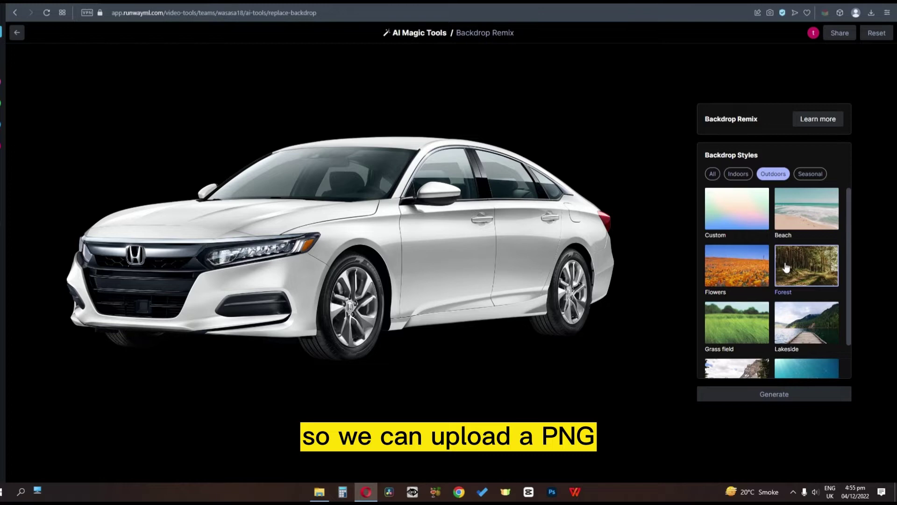
Step: Choose the Beach backdrop style and generate backdrops with the scene 'car on beach'
scroll(786, 267, down, 1)
scroll(786, 267, up, 1)
click(803, 210)
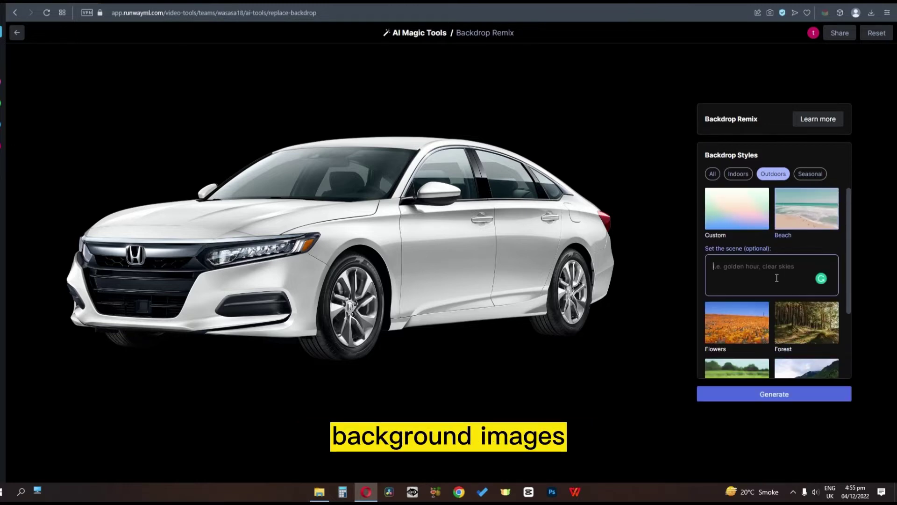
text(car on beack)
key(BackSpace)
text(h)
click(772, 394)
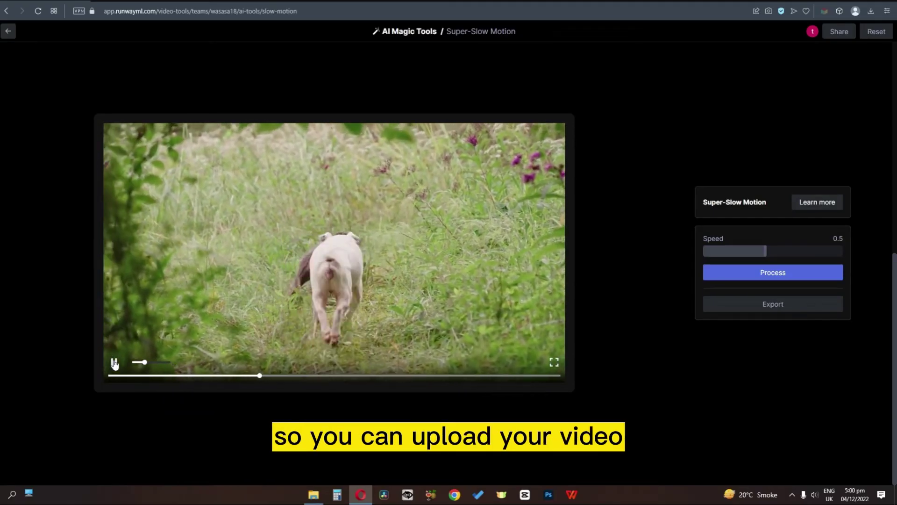
Step: Lower the slow-motion speed to 0.2 and play the slowed-down dog clip
drag(765, 251, 714, 251)
drag(715, 251, 711, 251)
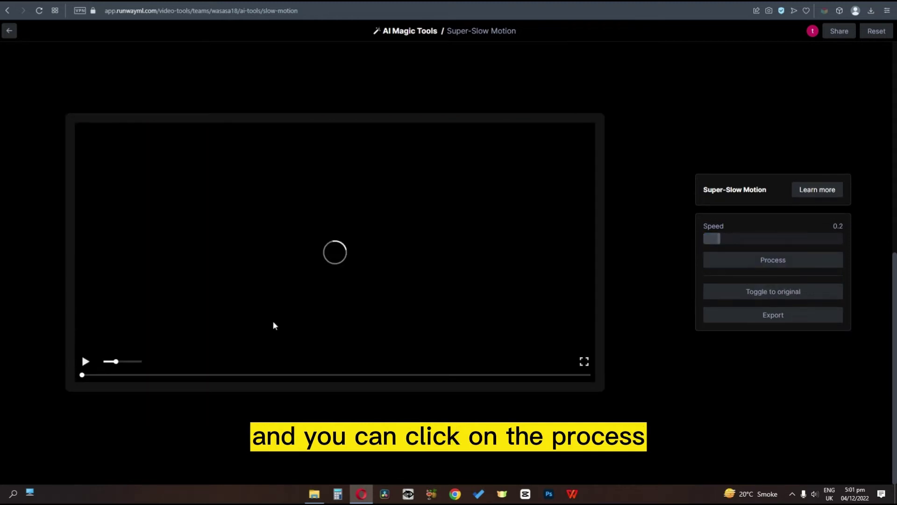
click(112, 362)
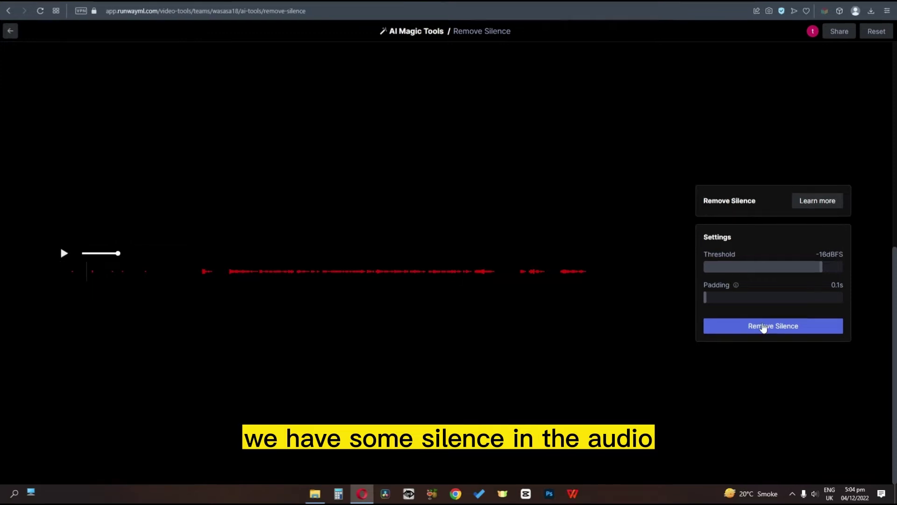
Step: Remove silence from the audio with a -16dBFS threshold and 0.1s padding
click(763, 326)
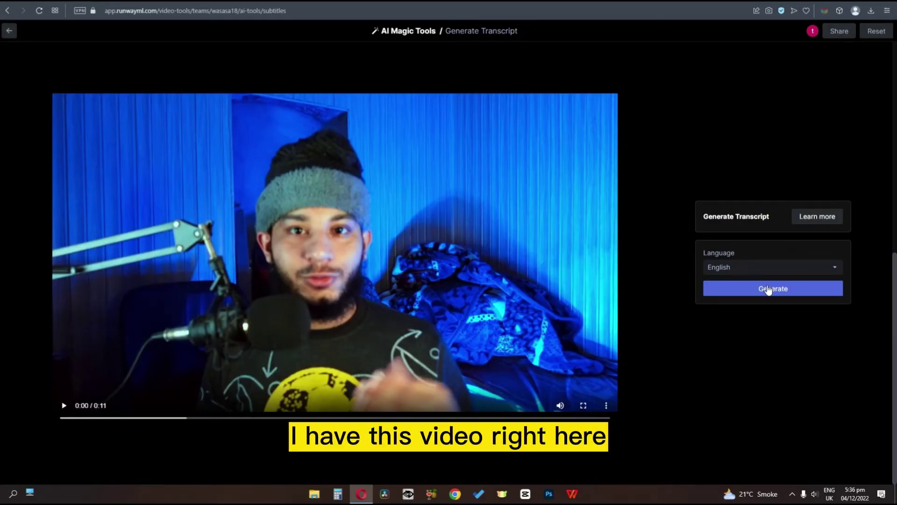
Step: Generate an English transcript of the beanie-man clip, then open the Clean Audio tool
click(769, 289)
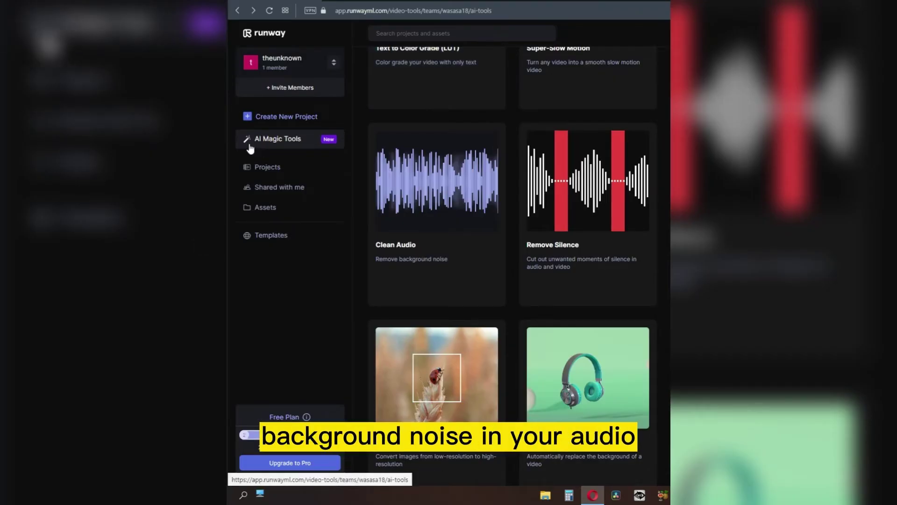
click(372, 150)
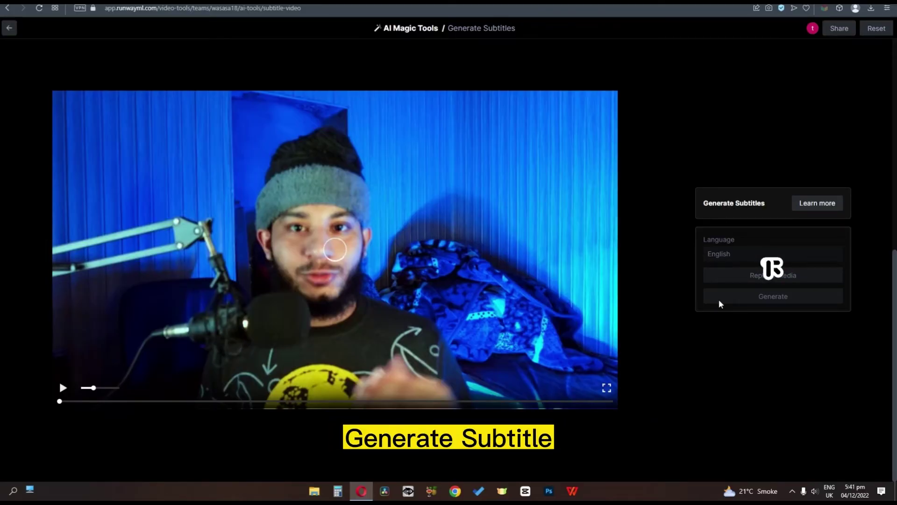
Step: Open the subtitled webcam video in the editor and check the captions at 2.4 s, 5.7 s and the end
click(713, 294)
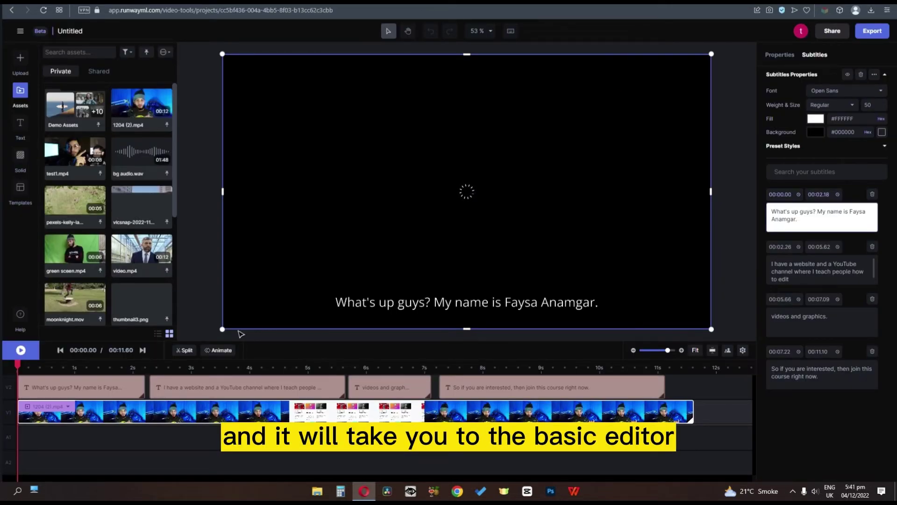
click(156, 367)
click(348, 367)
click(529, 367)
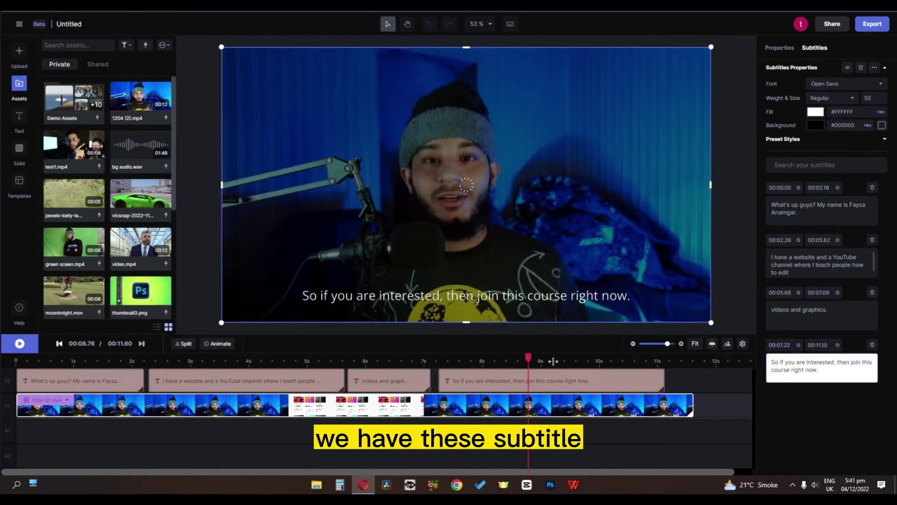
click(821, 206)
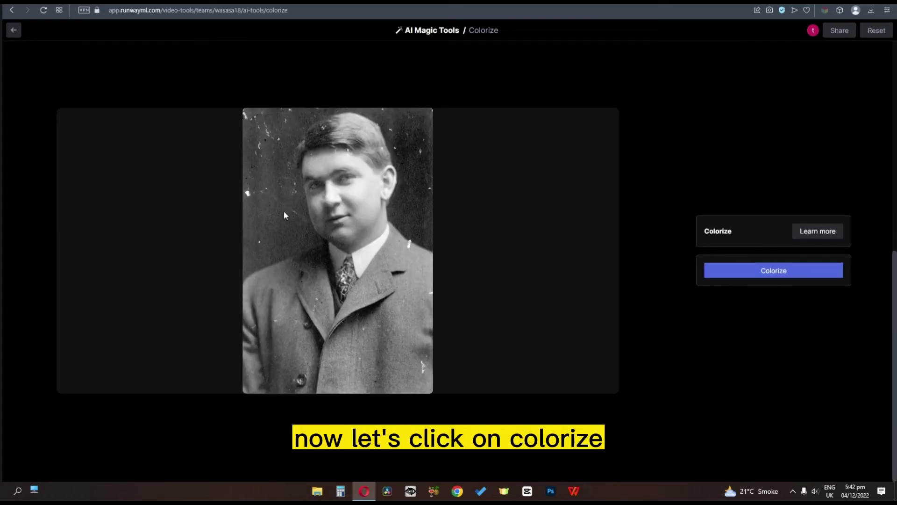
Step: Colorize the black-and-white portrait, then toggle between the original and colorized versions
click(788, 271)
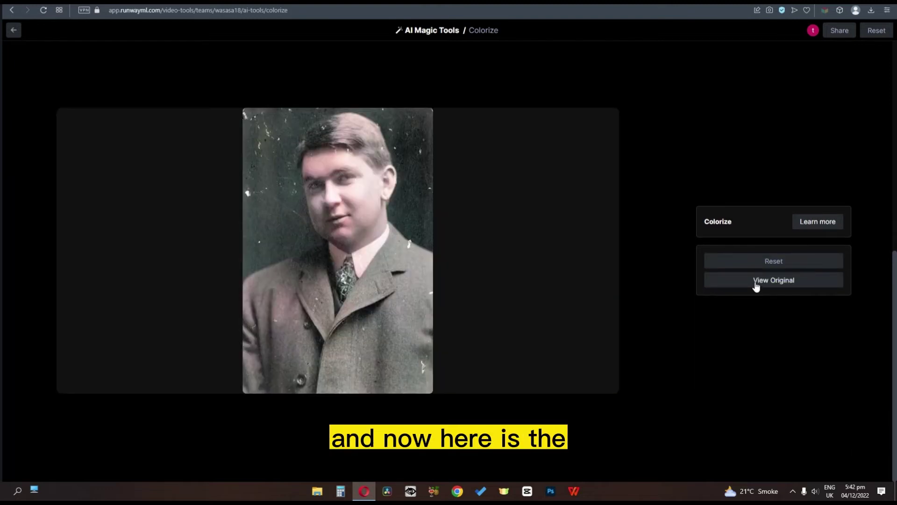
click(756, 283)
click(756, 283)
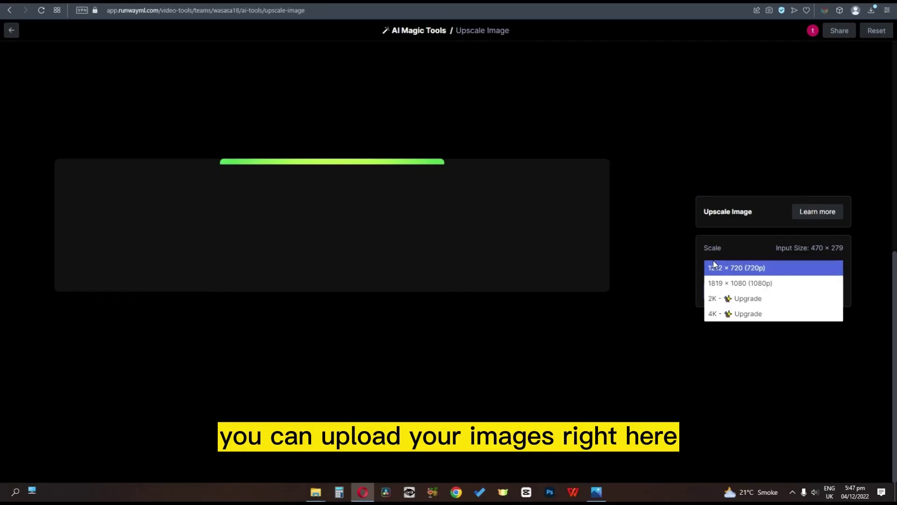
Step: Upscale the Ps logo image to 1819 × 1080 (1080p)
click(722, 282)
click(723, 285)
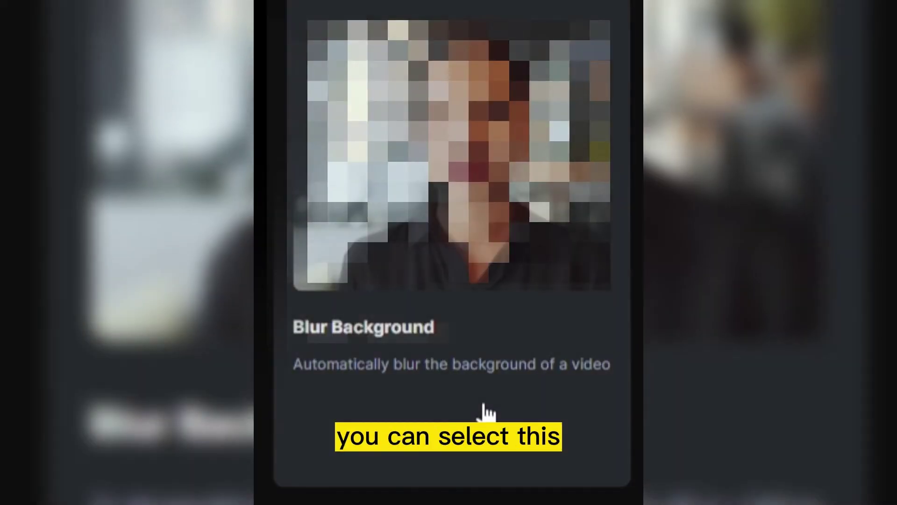
Step: Mask the suit man as the subject and set the background Gaussian Blur to 100
click(482, 401)
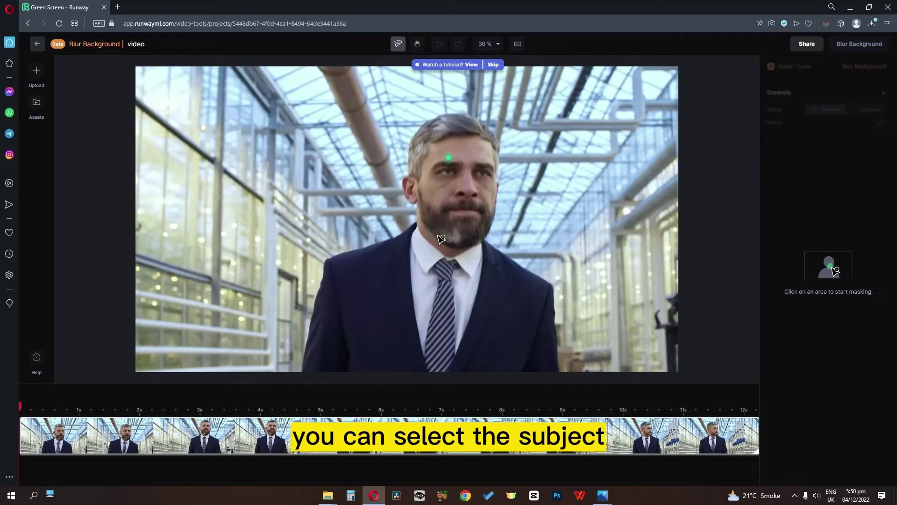
click(438, 235)
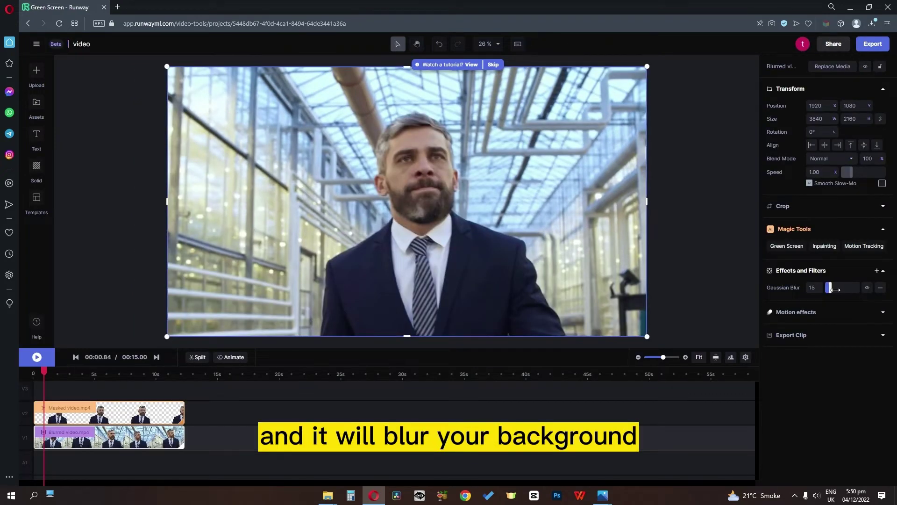
drag(834, 289, 858, 290)
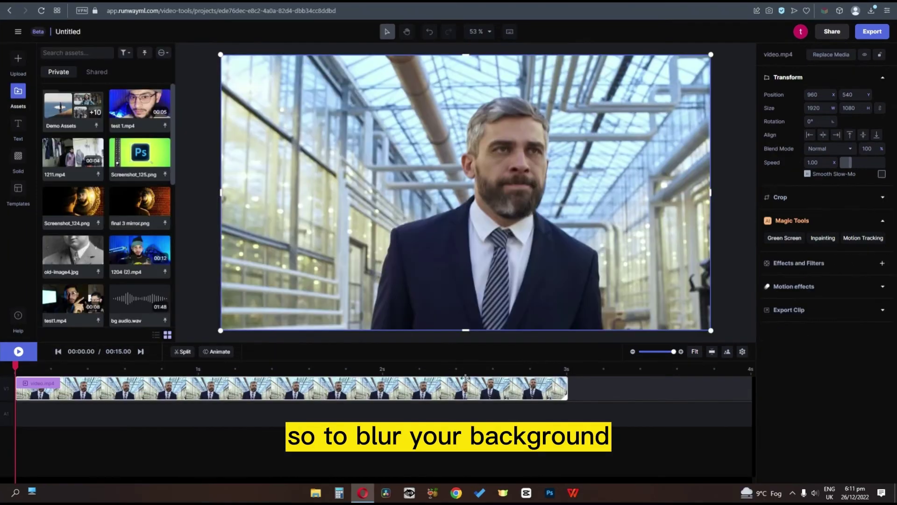
Step: Duplicate the suit-man clip onto a second track and inpaint over the man with a size-89 brush
right_click(397, 395)
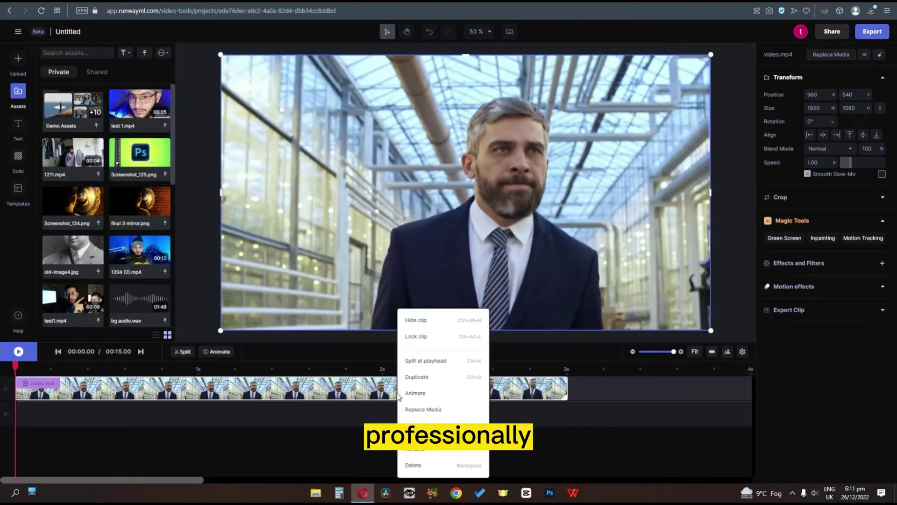
click(422, 377)
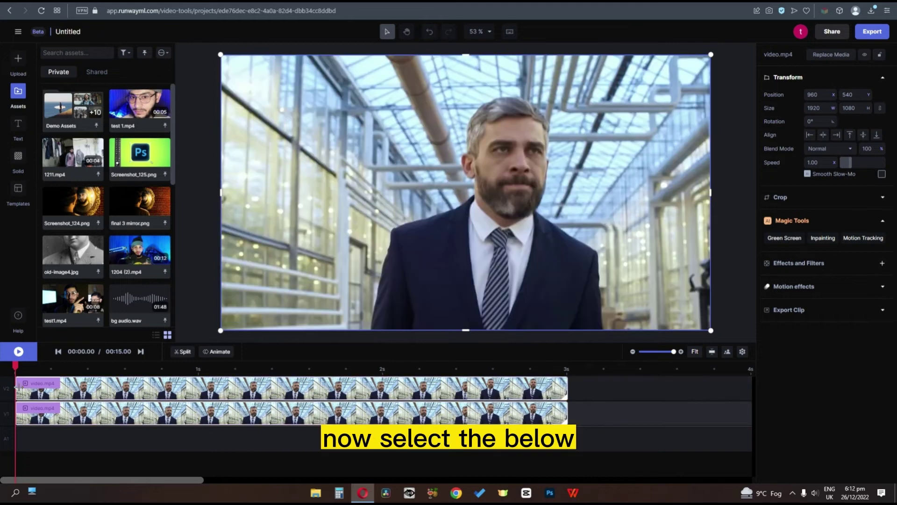
click(823, 238)
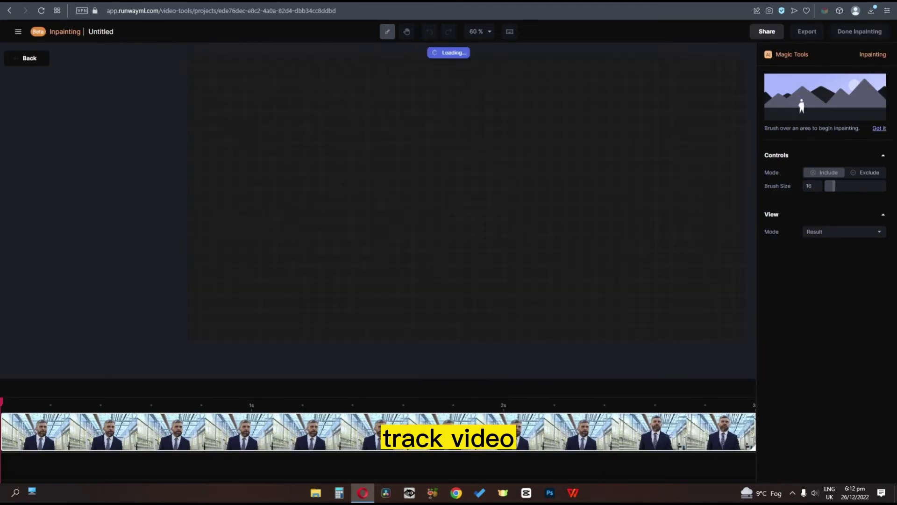
key(bracketright)
key(bracketright)
mouse_move(294, 316)
mouse_down()
mouse_move(374, 232)
mouse_move(449, 121)
mouse_move(439, 170)
mouse_up()
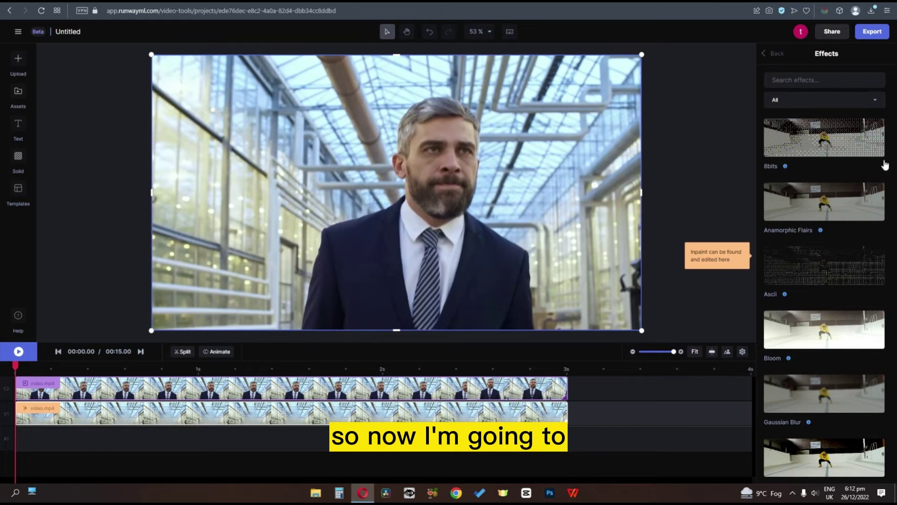
Step: Add the Gaussian Blur effect to the inpainted clip, found by searching 'blur'
click(789, 80)
text(blur)
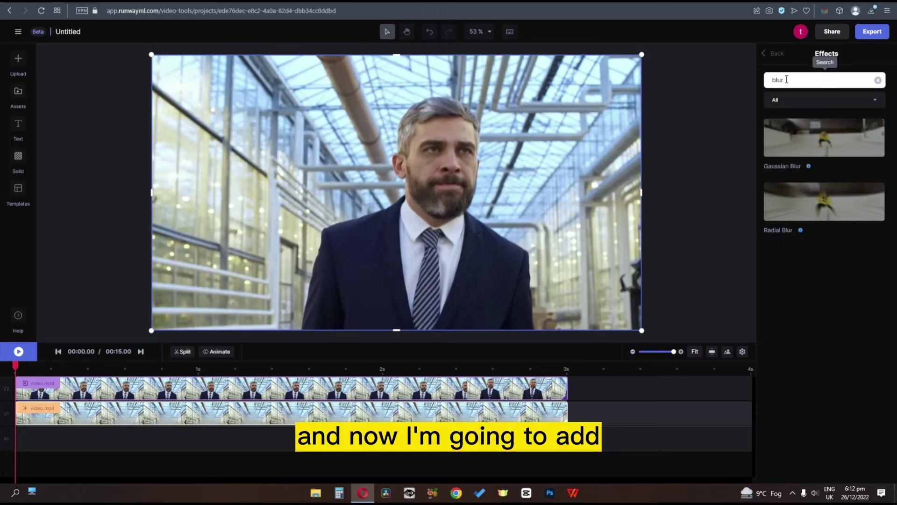
click(877, 168)
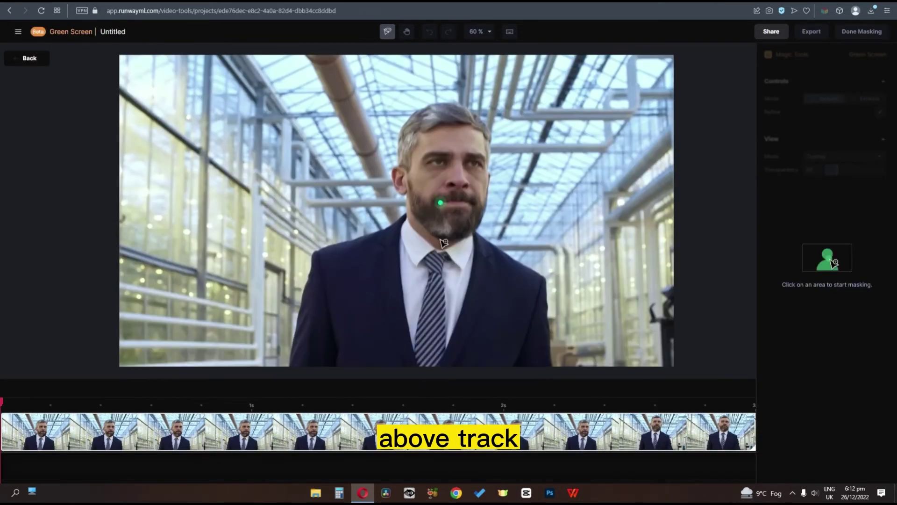
Step: Start masking the man on the top clip with points on his tie and chest
click(456, 262)
click(497, 306)
click(394, 338)
Step: Add a mask point on the lower suit, raise the background copy's blur to 89, and preview the composite
click(349, 287)
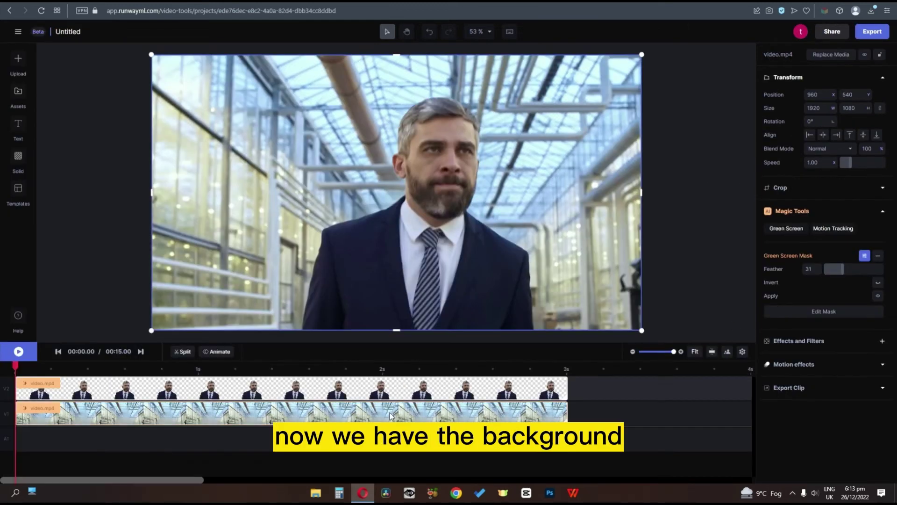
click(391, 416)
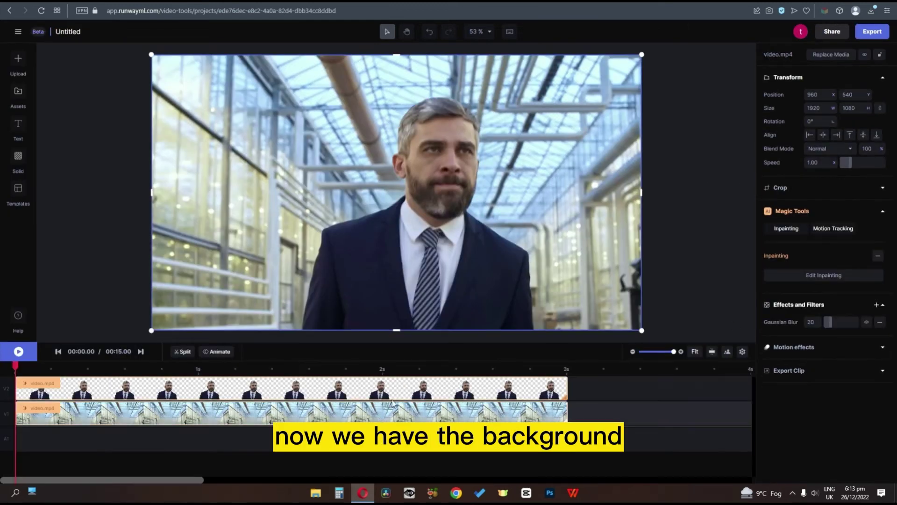
drag(840, 321, 854, 321)
key(space)
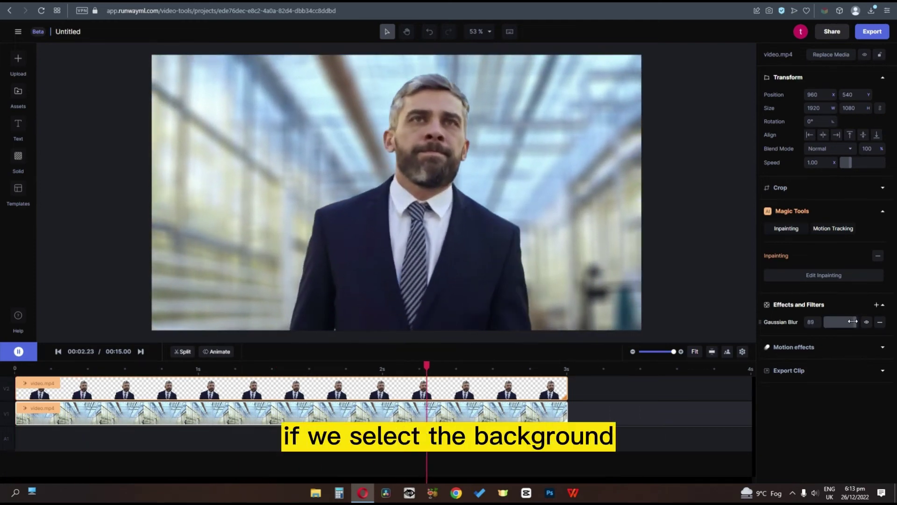
key(space)
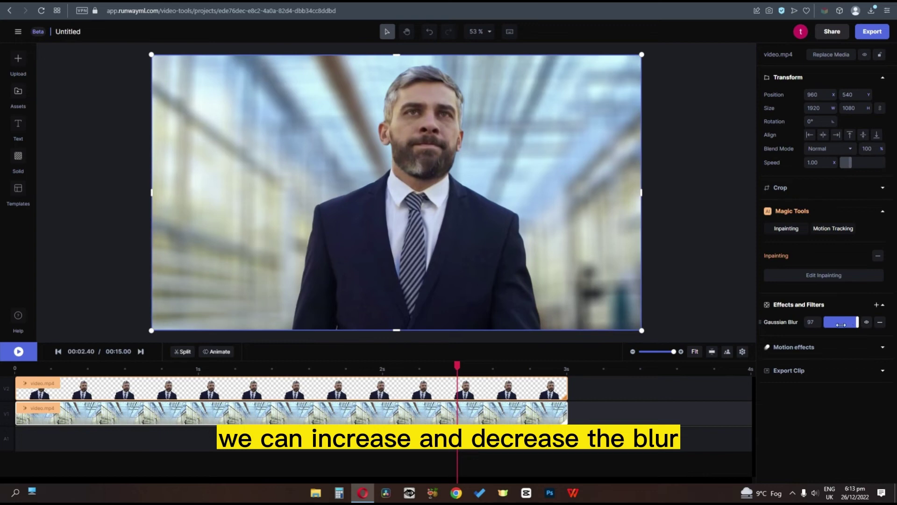